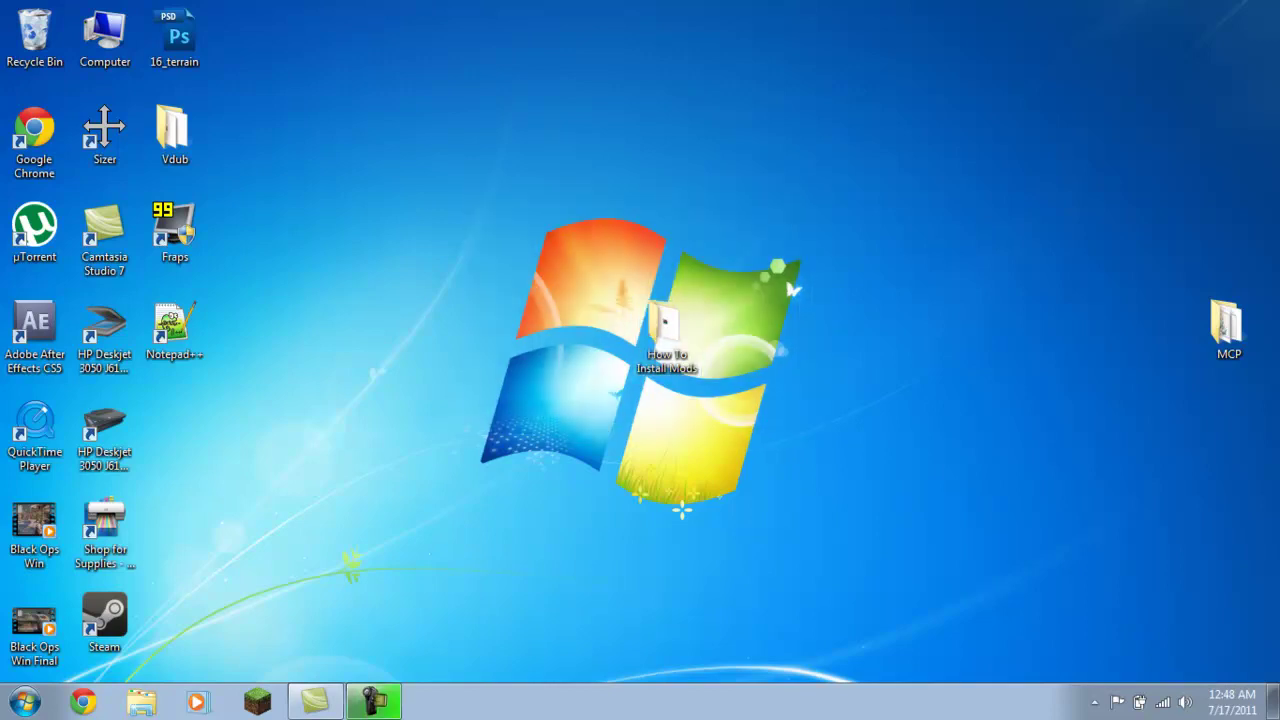
- Look at the CJBMods173 and ModLoader archives in the How To Install Mods folder and clear its window away
{"action": "left_click_drag", "start_coordinate": [572, 247], "coordinate": [819, 479]}
{"action": "left_click", "coordinate": [819, 479]}
{"action": "left_click", "coordinate": [666, 336]}
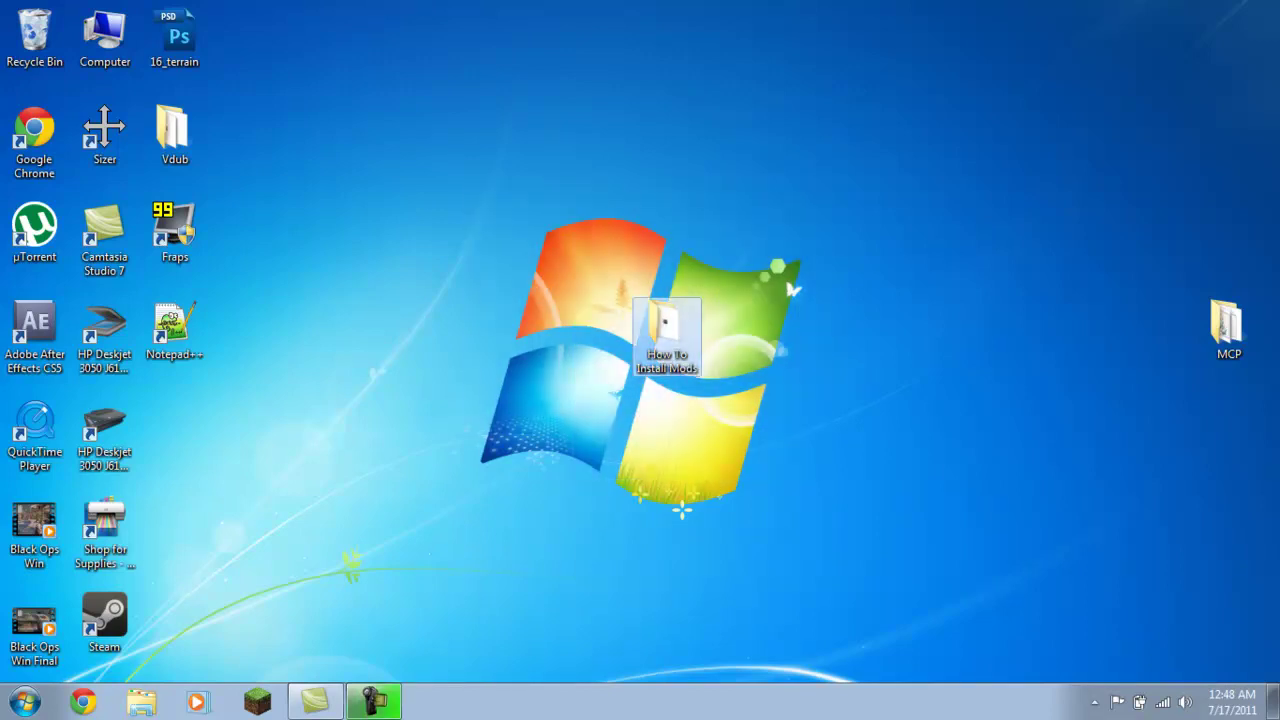
{"action": "double_click", "coordinate": [667, 335]}
{"action": "left_click", "coordinate": [541, 175]}
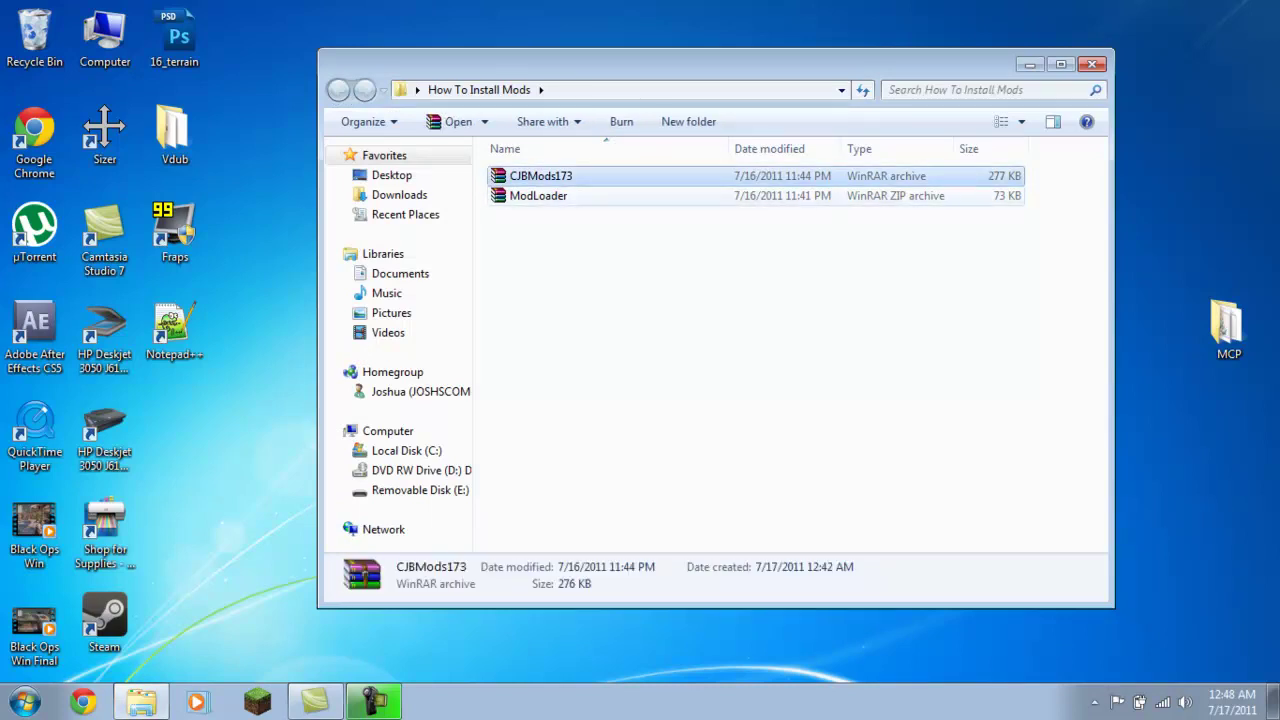
{"action": "left_click", "coordinate": [640, 300]}
{"action": "left_click", "coordinate": [1092, 64]}
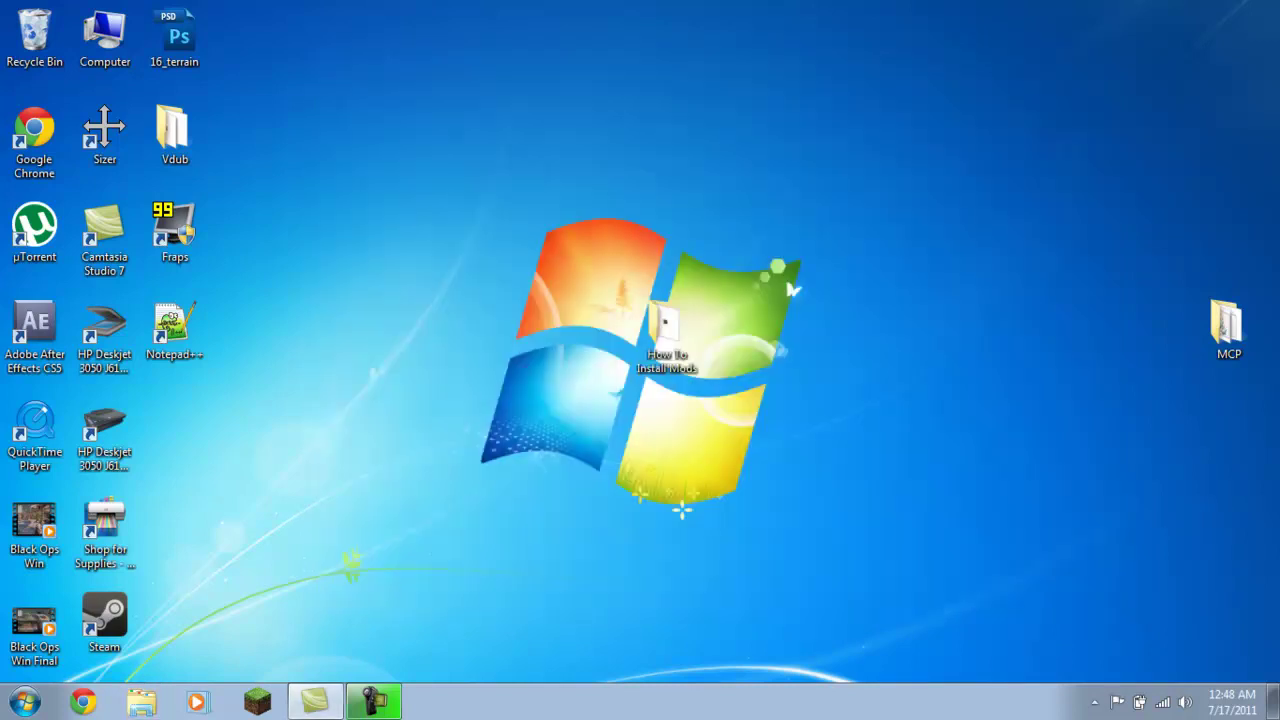
{"action": "double_click", "coordinate": [667, 335]}
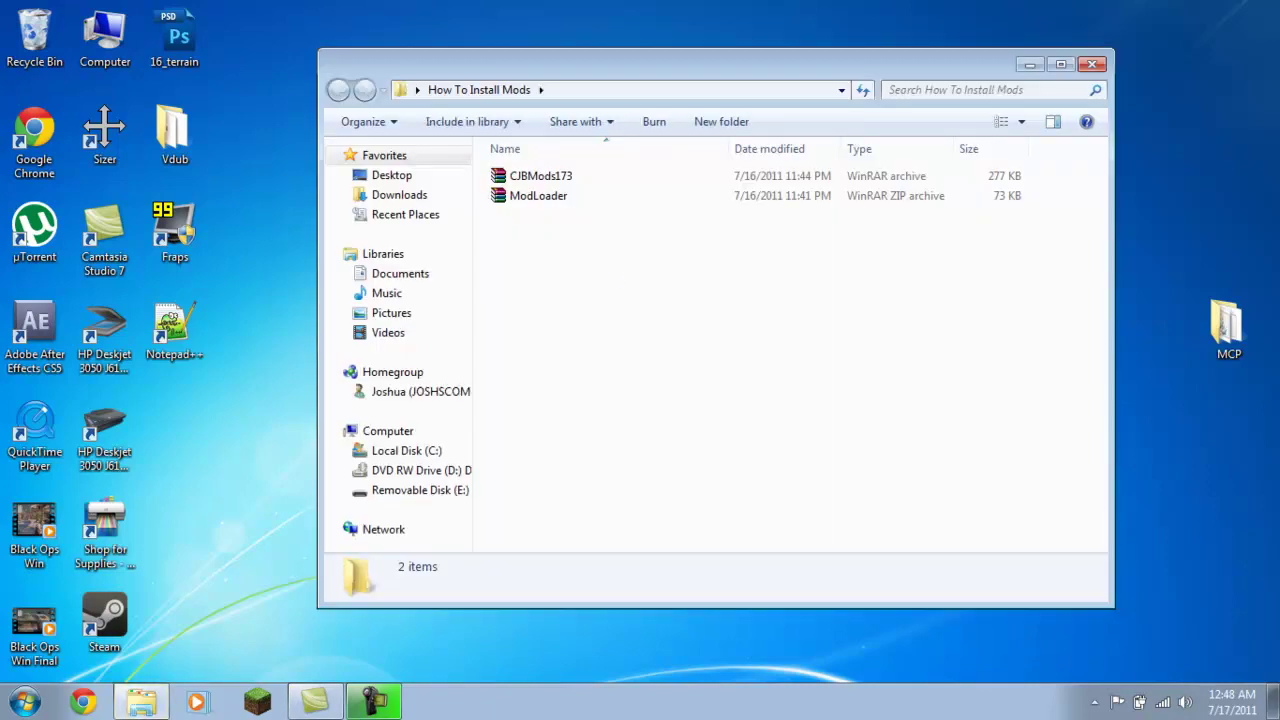
{"action": "left_click_drag", "start_coordinate": [622, 285], "coordinate": [600, 255]}
{"action": "key", "text": "super+d"}
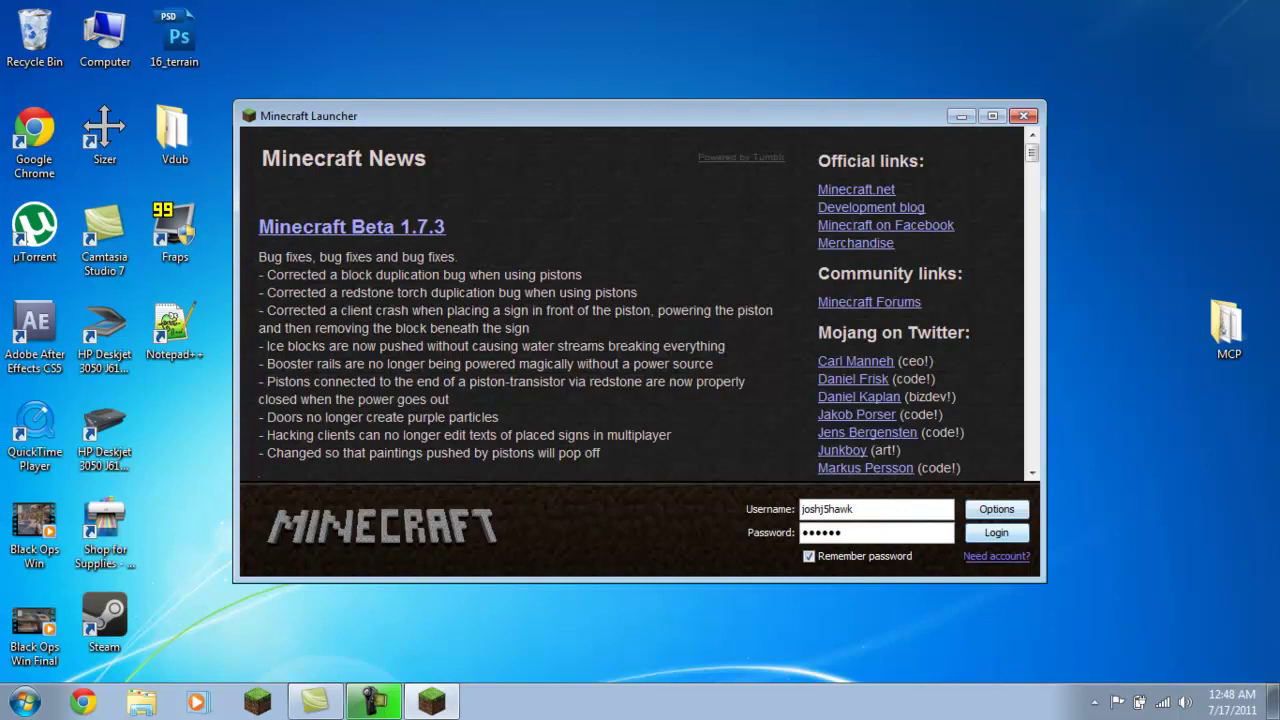
- Force a game update in the Minecraft launcher options, log in to load the game, and close it
{"action": "left_click", "coordinate": [996, 509]}
{"action": "left_click", "coordinate": [690, 336]}
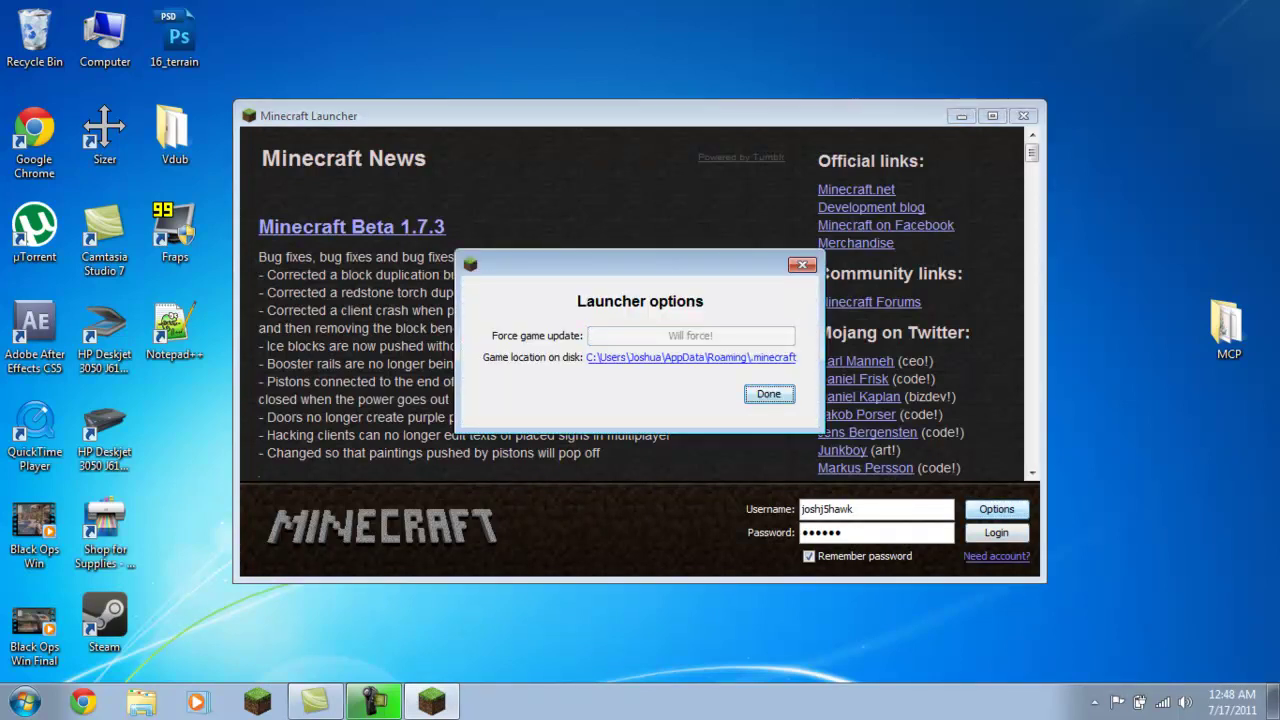
{"action": "left_click", "coordinate": [768, 393]}
{"action": "left_click", "coordinate": [996, 532]}
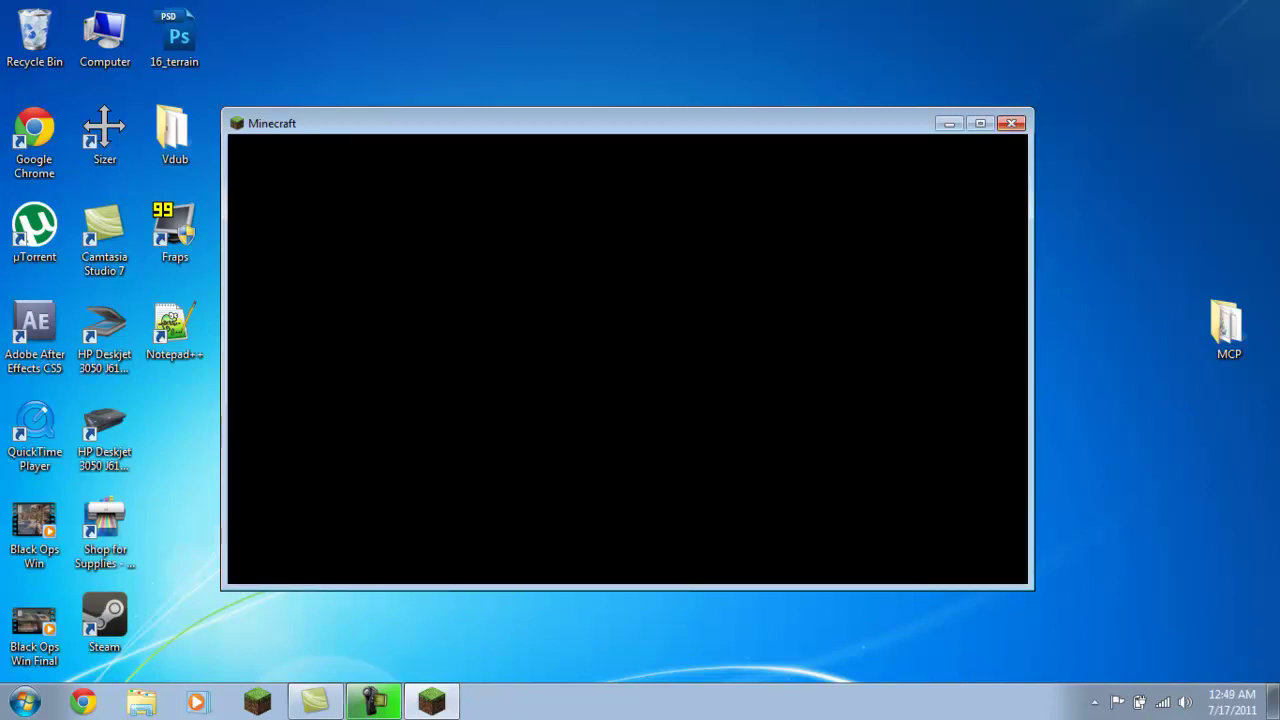
{"action": "left_click", "coordinate": [1011, 123]}
{"action": "double_click", "coordinate": [666, 335]}
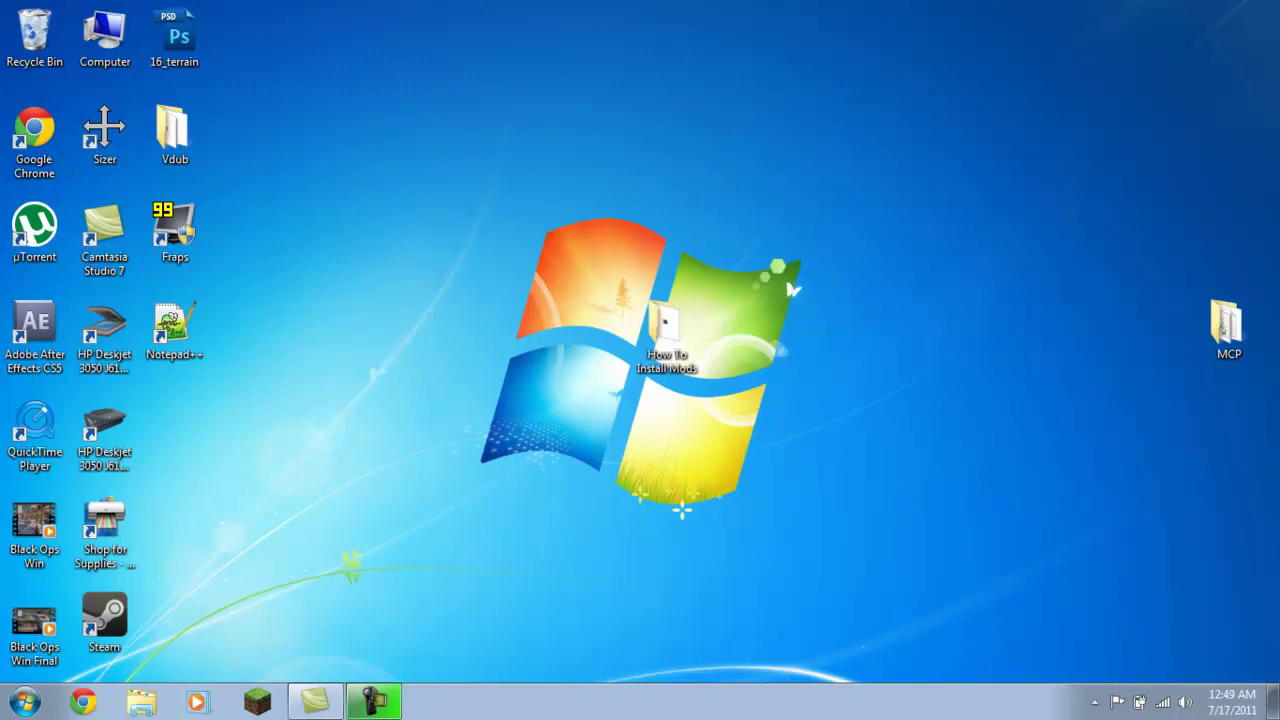
- Open the Roaming folder by searching the computer for %appdata%, and close its window
{"action": "key", "text": "super"}
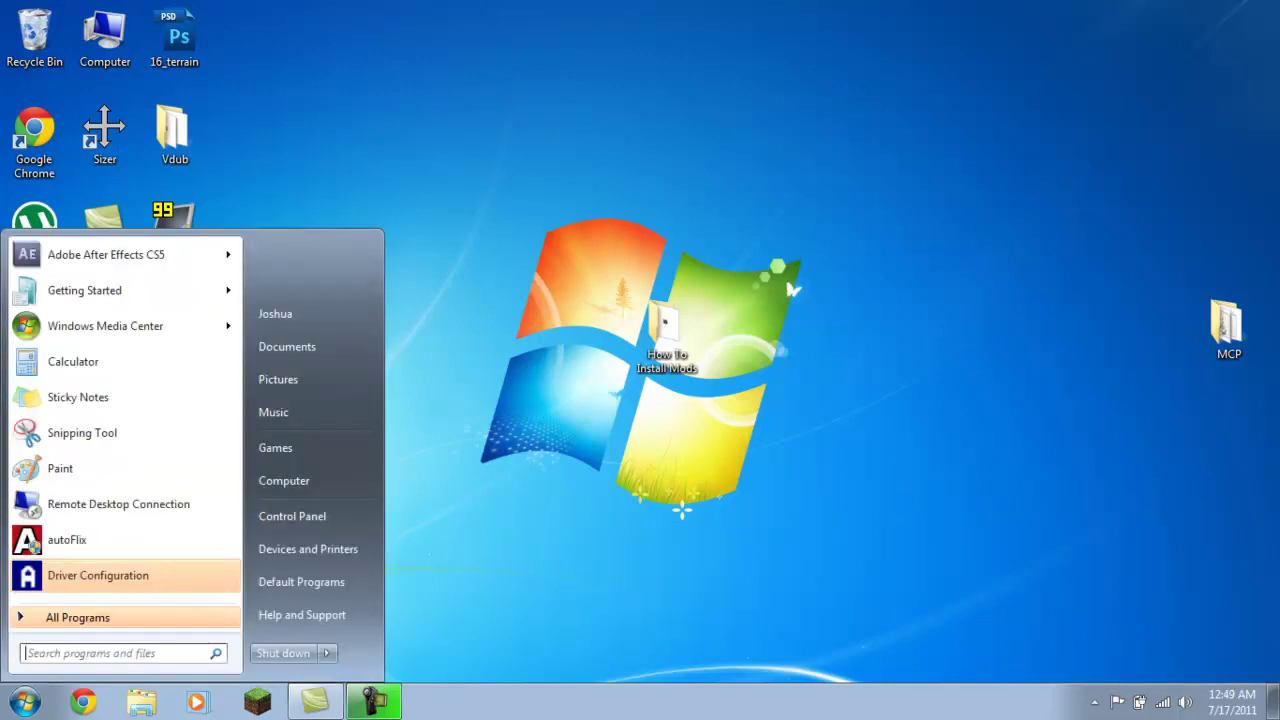
{"action": "type", "text": "%"}
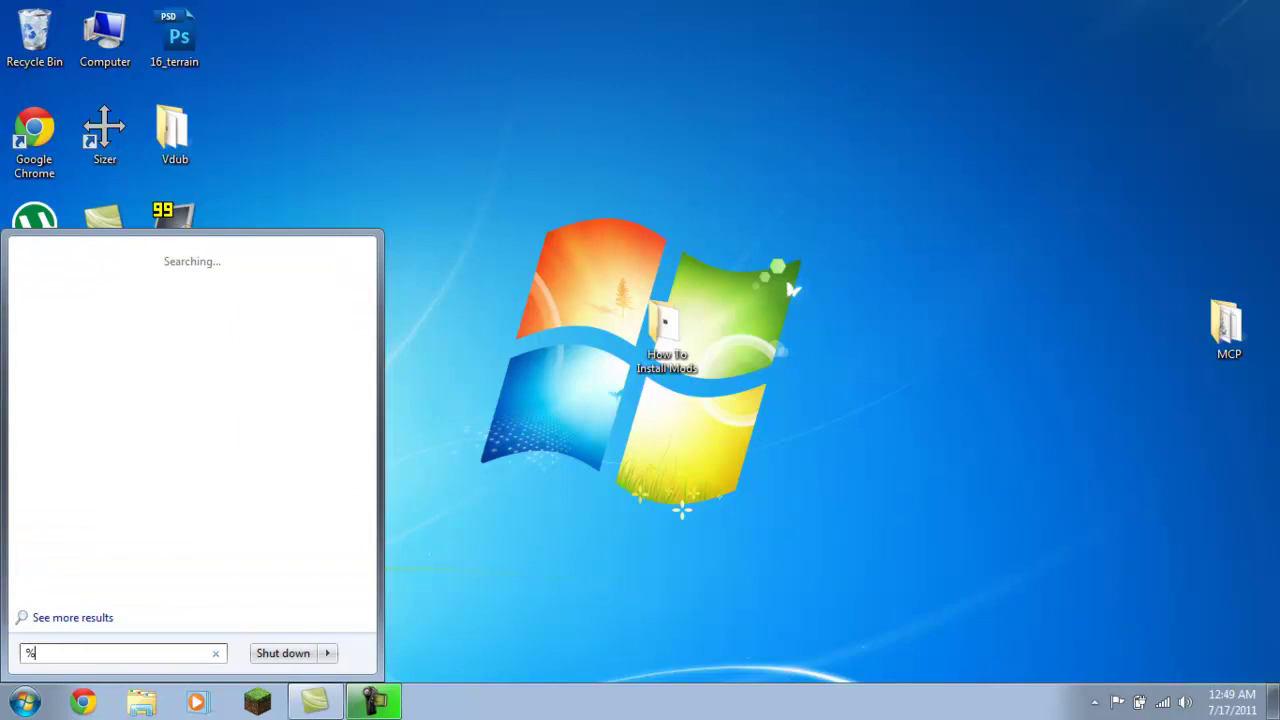
{"action": "type", "text": "appdata%"}
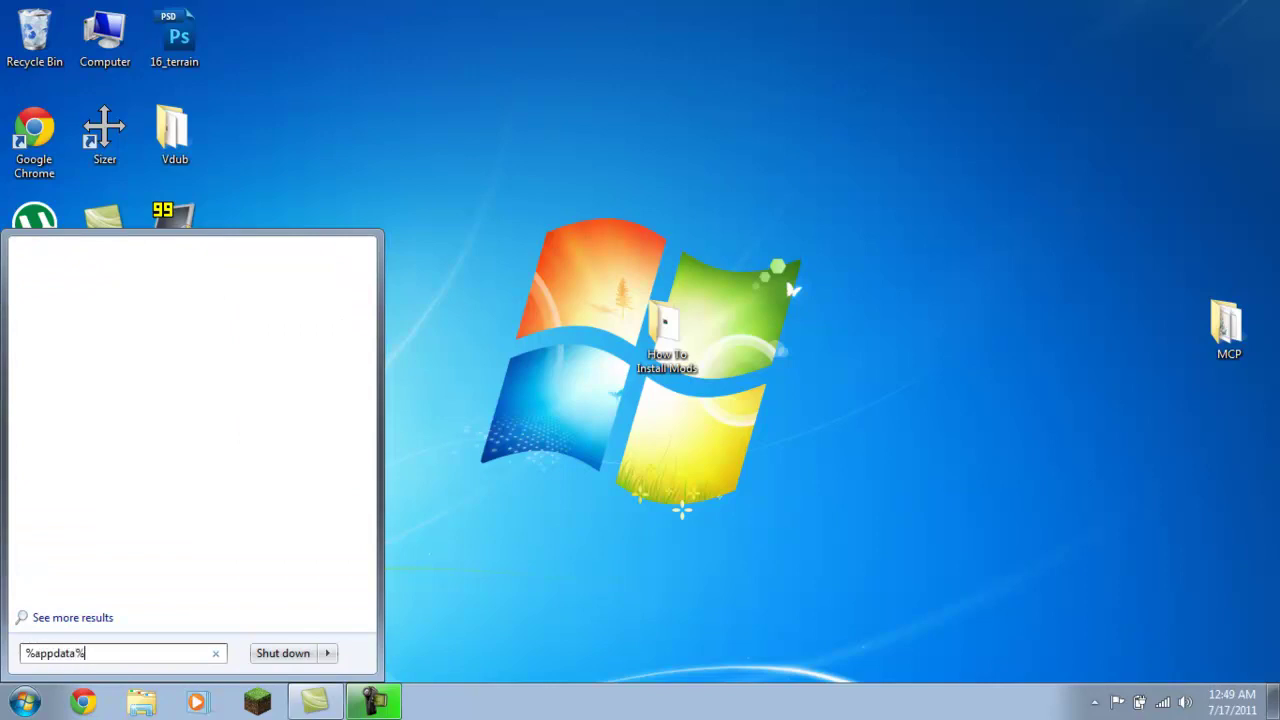
{"action": "key", "text": "Return"}
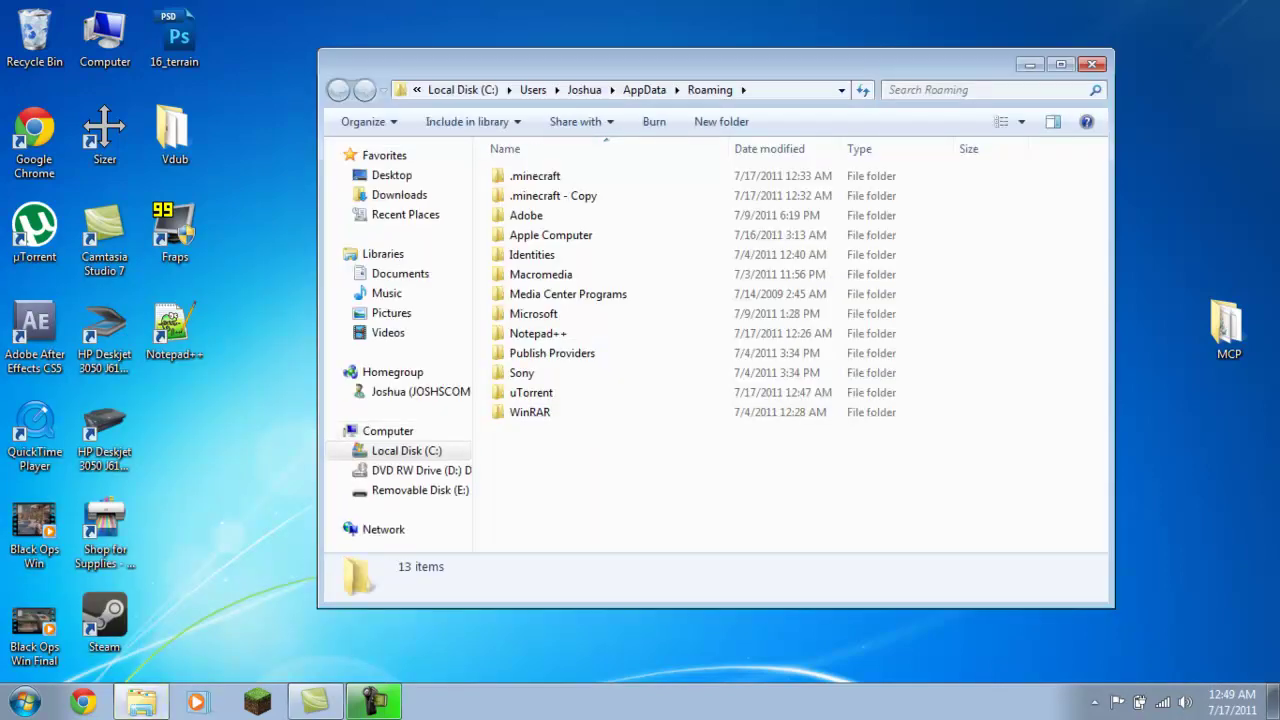
{"action": "left_click", "coordinate": [1092, 64]}
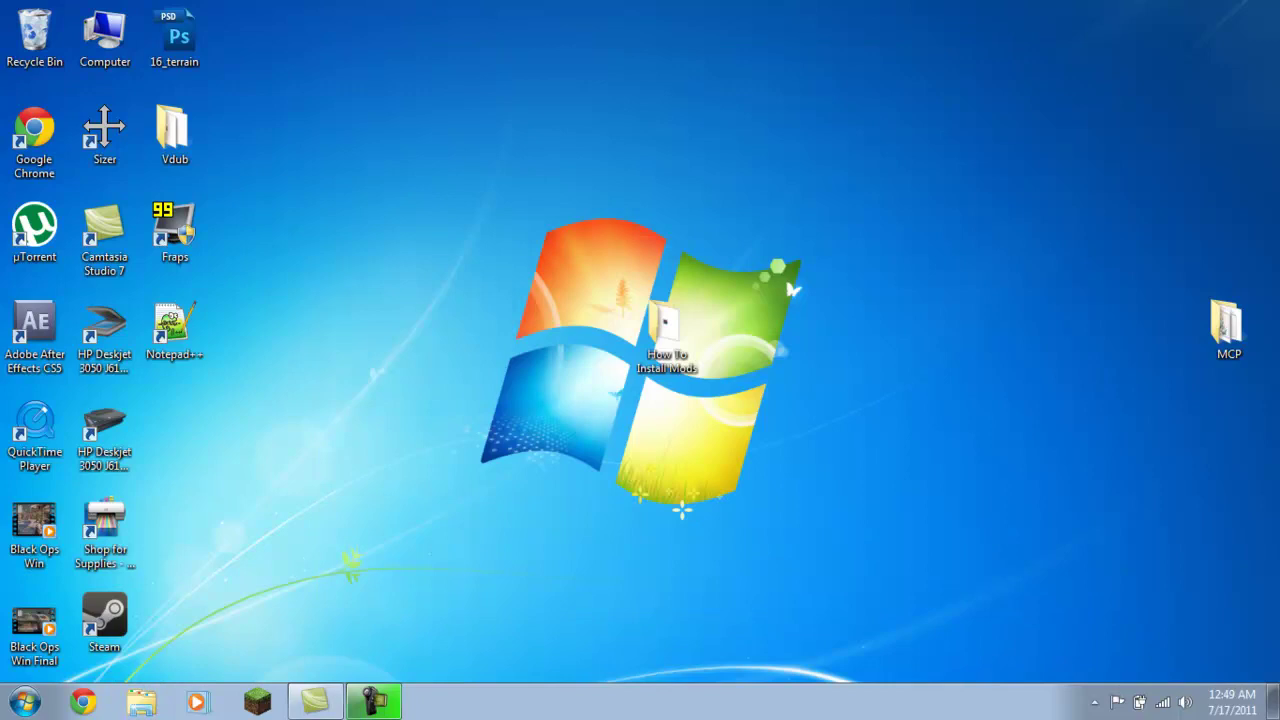
- Open the Roaming folder by running %appdata% as a Run command, and close its window
{"action": "key", "text": "super+r"}
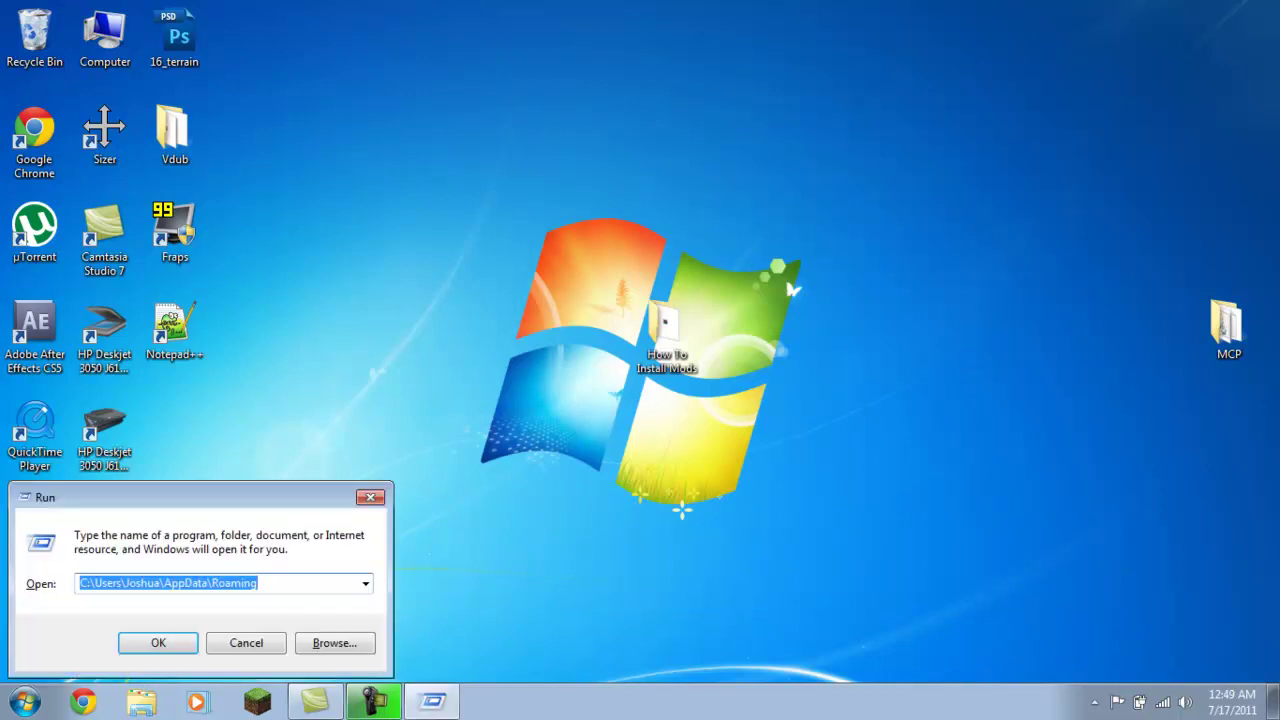
{"action": "type", "text": "%appdata%"}
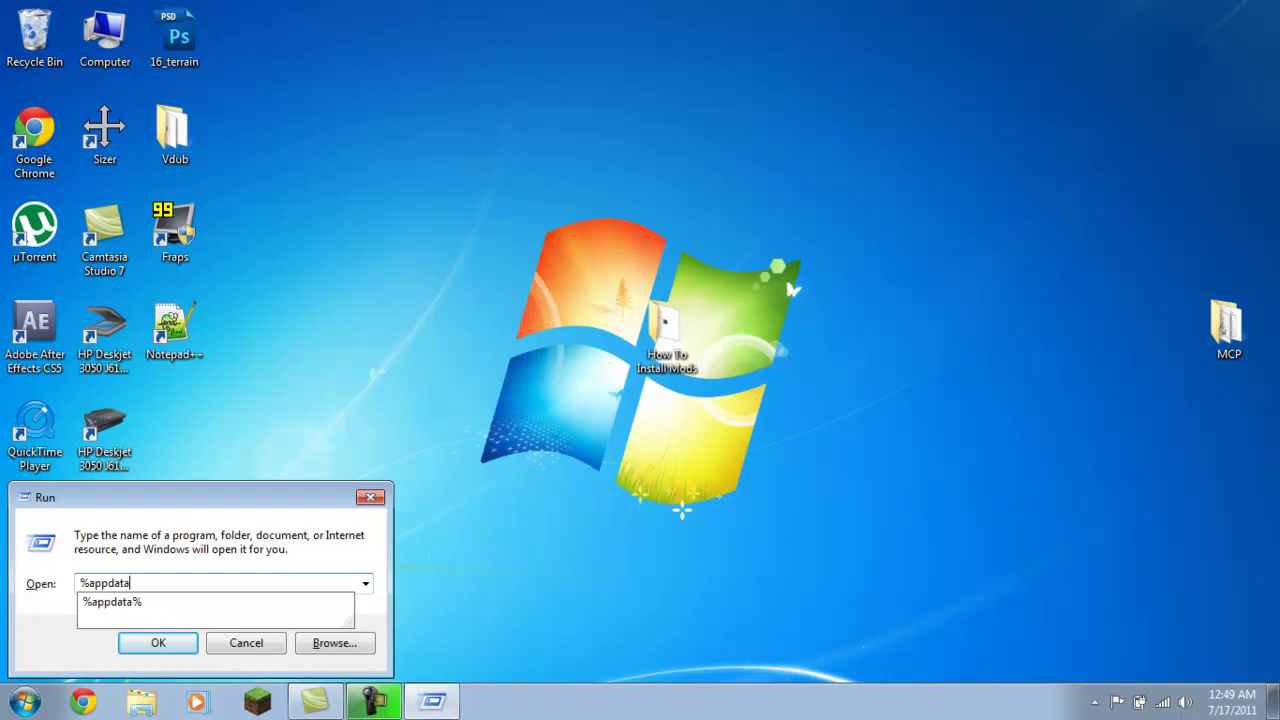
{"action": "key", "text": "Return"}
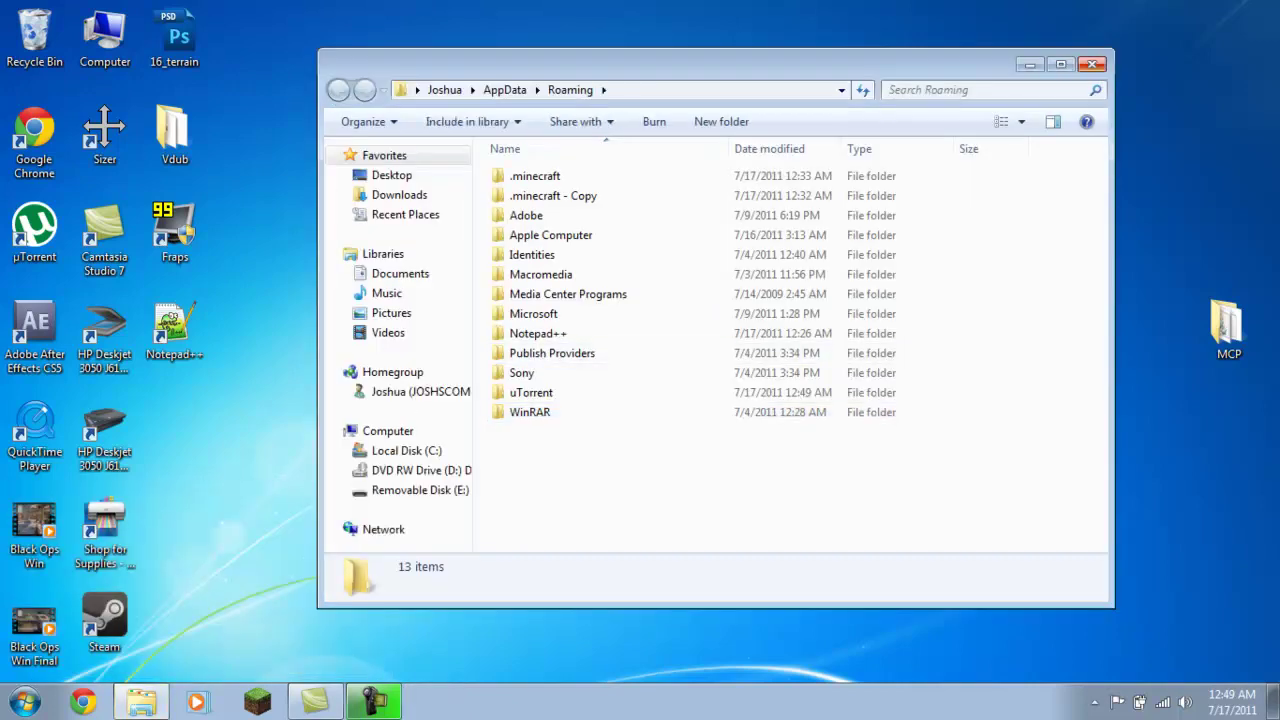
{"action": "left_click", "coordinate": [1092, 64]}
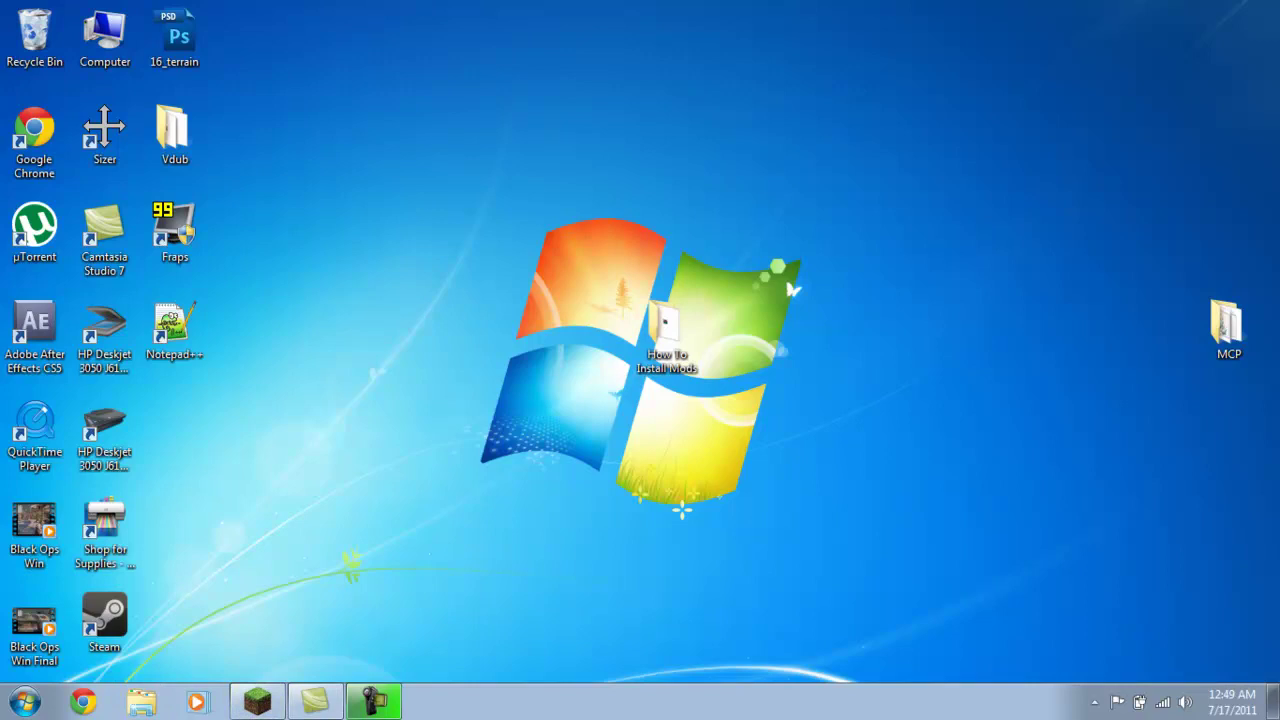
- Log in to Minecraft, open its texture pack folder, and go up to the .minecraft folder before closing both windows
{"action": "left_click_drag", "start_coordinate": [340, 73], "coordinate": [400, 120]}
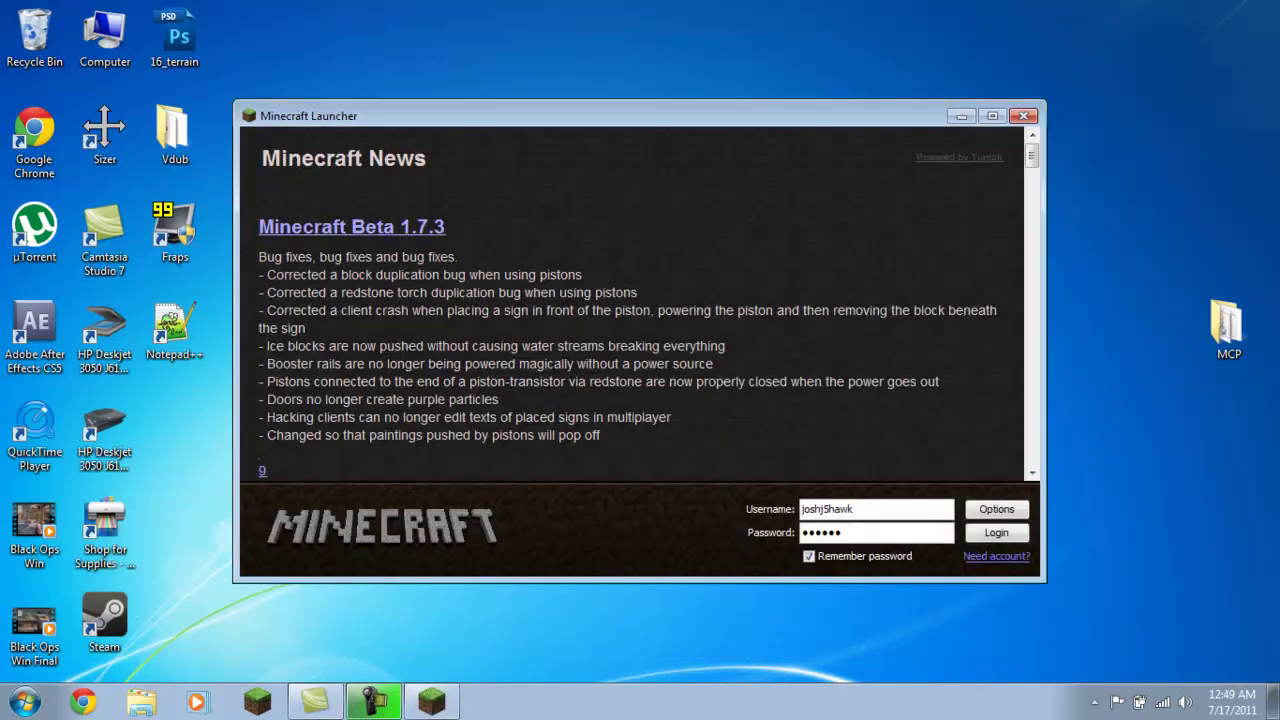
{"action": "key", "text": "Return"}
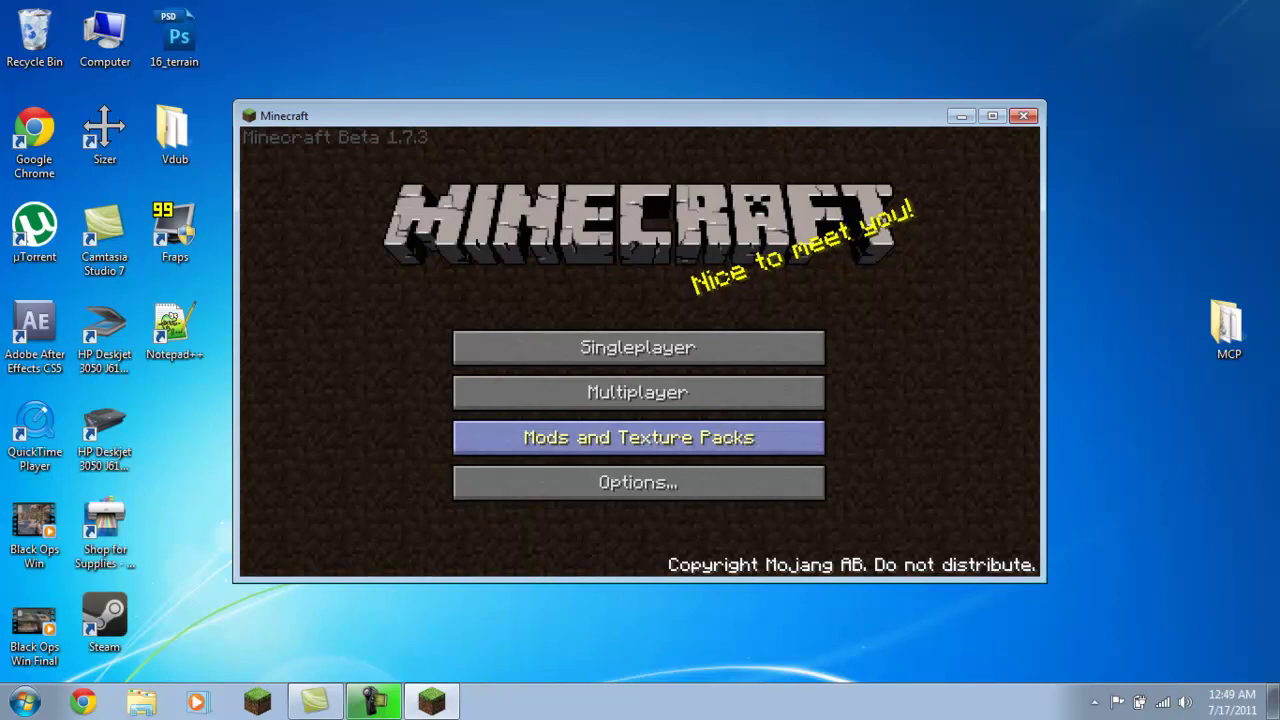
{"action": "left_click", "coordinate": [638, 437]}
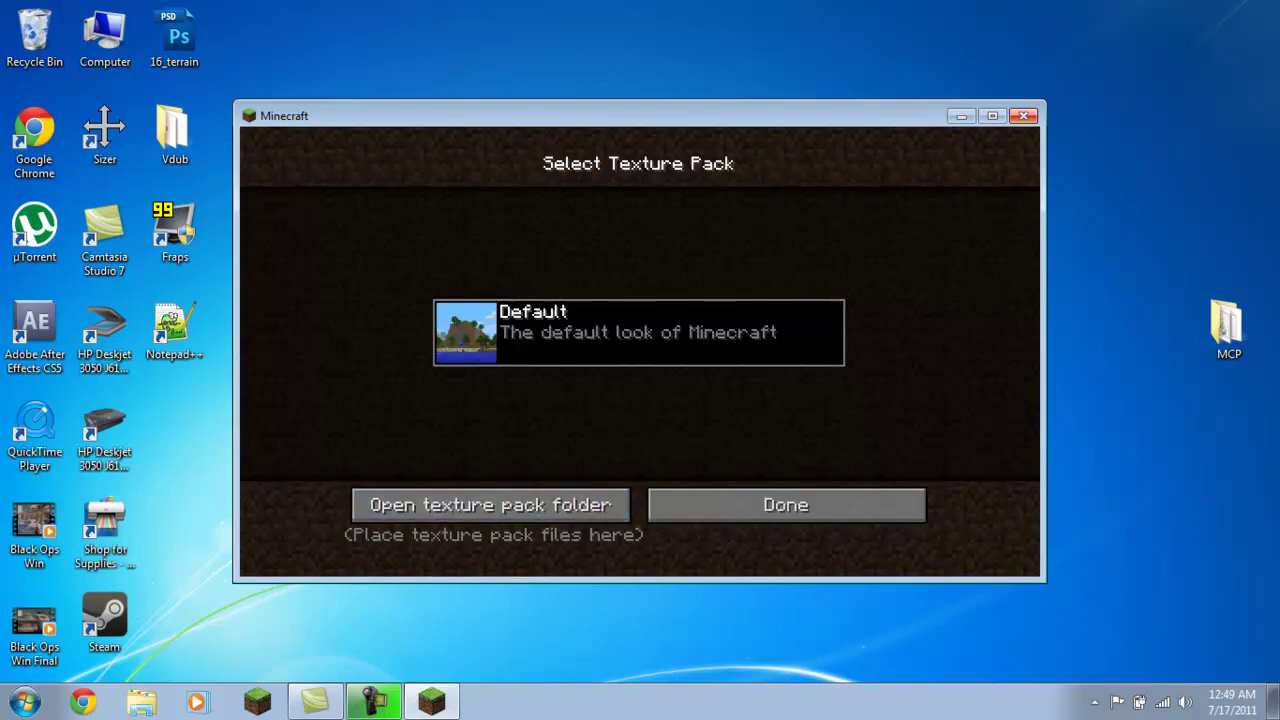
{"action": "left_click", "coordinate": [490, 505]}
{"action": "left_click", "coordinate": [431, 701]}
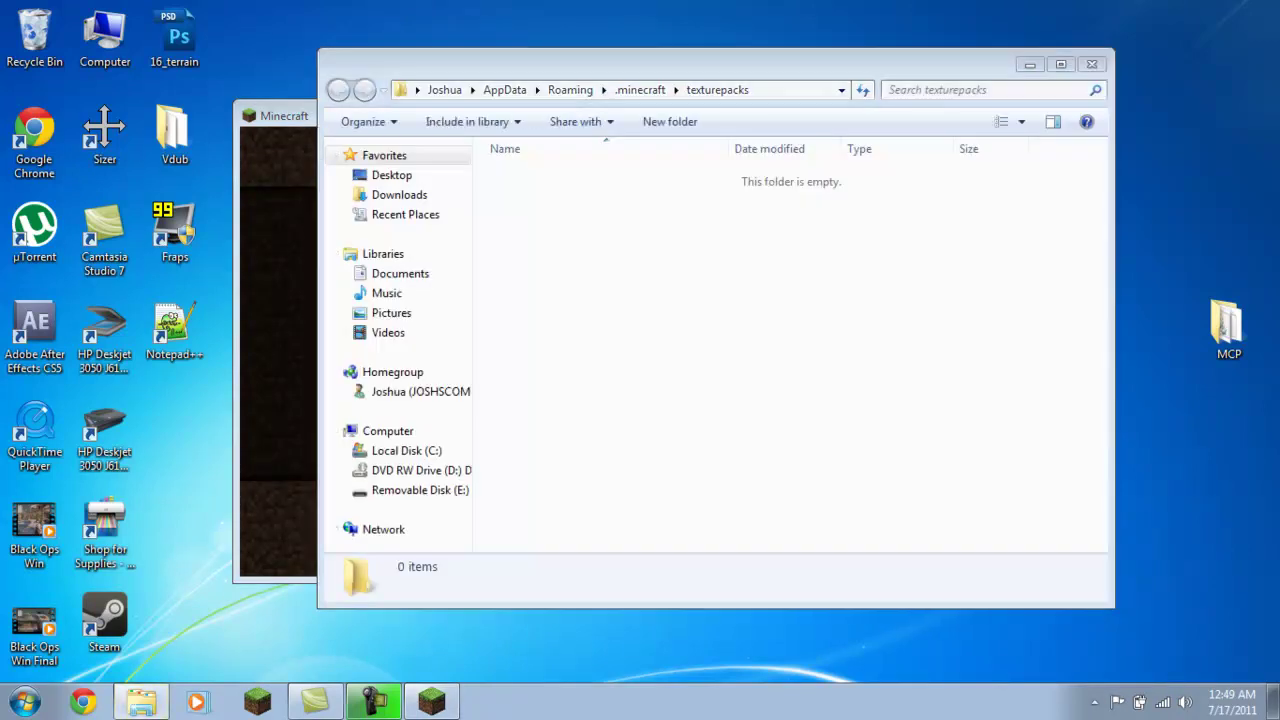
{"action": "left_click", "coordinate": [1022, 115]}
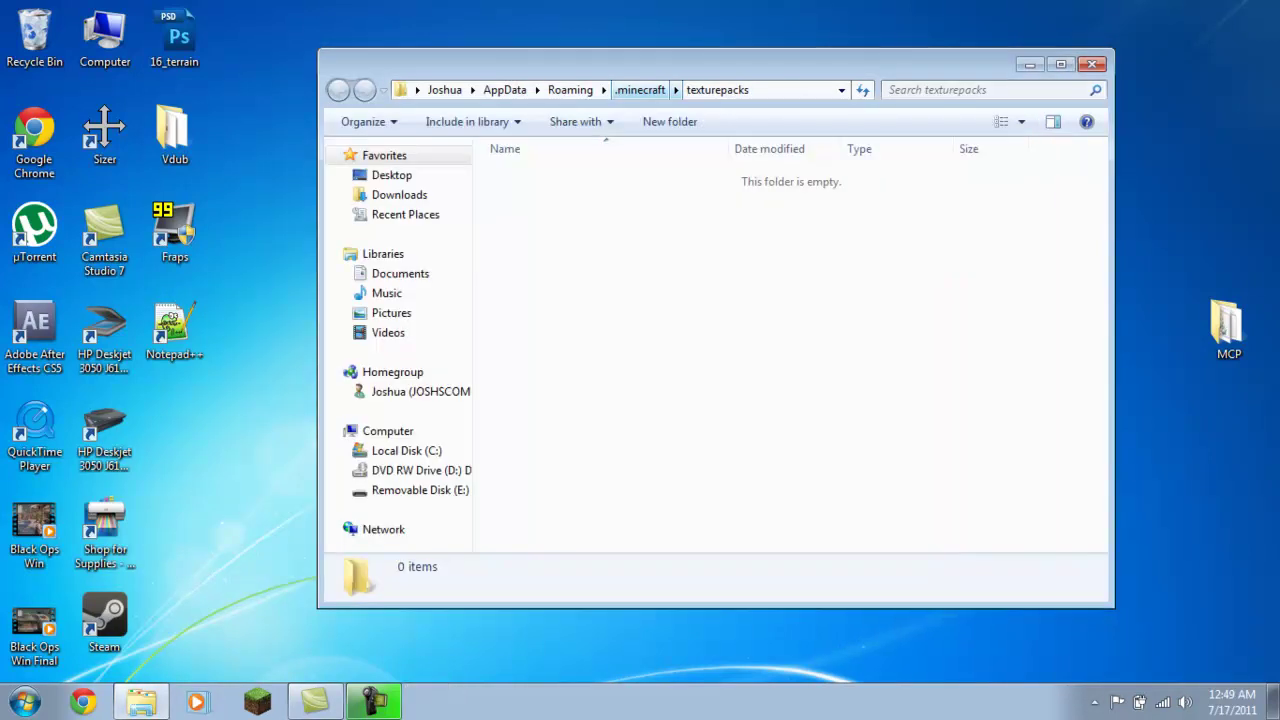
{"action": "left_click", "coordinate": [640, 89]}
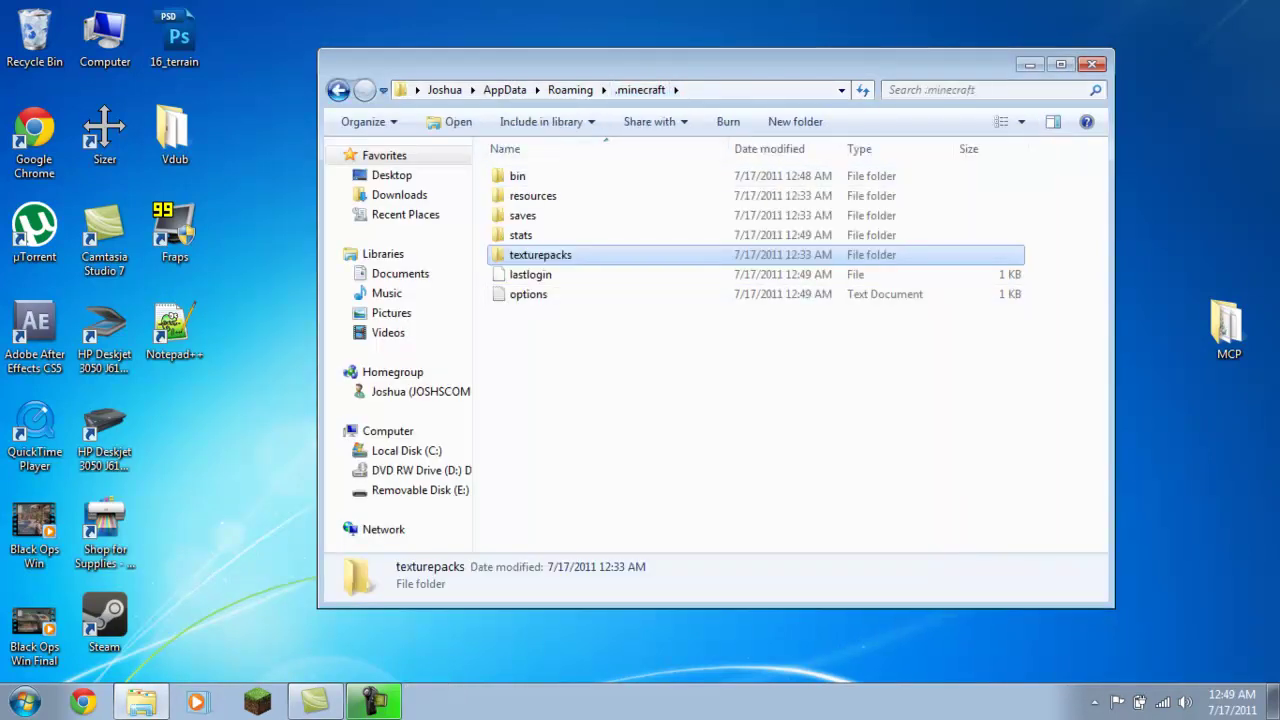
{"action": "left_click", "coordinate": [1092, 64]}
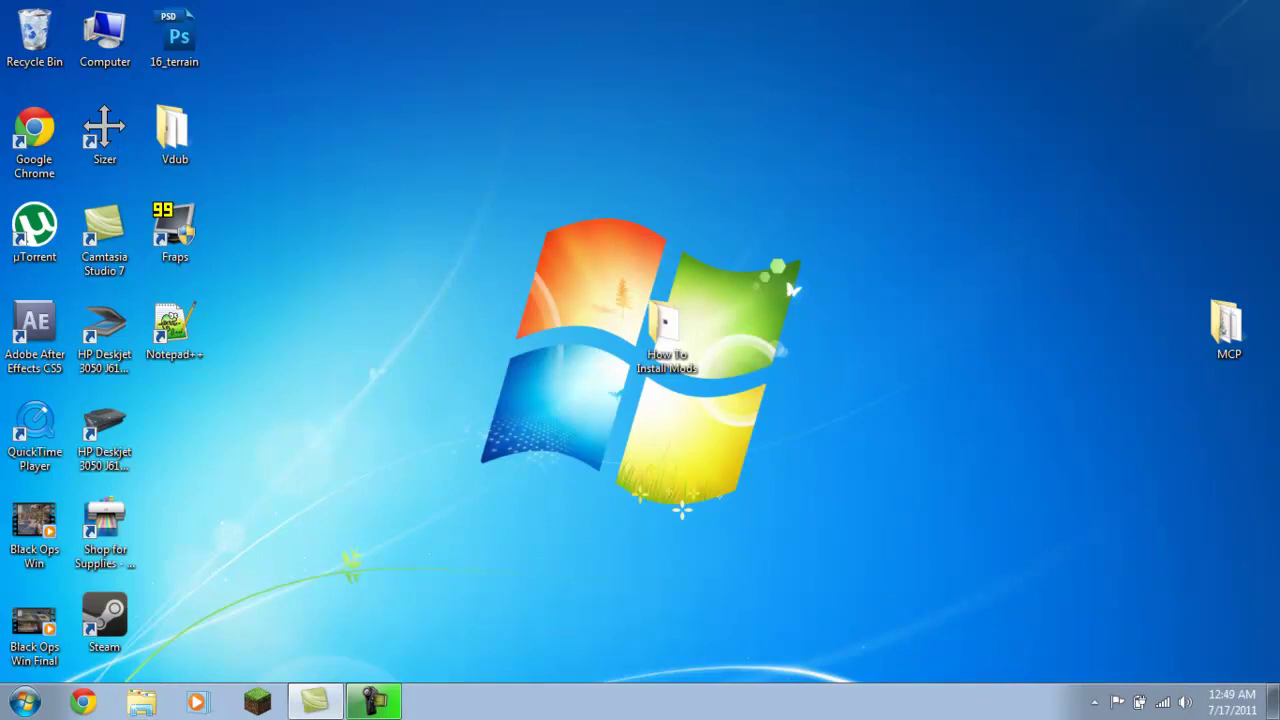
- Run the %appdata% command again and open the bin folder inside .minecraft
{"action": "key", "text": "super+r"}
{"action": "key", "text": "Return"}
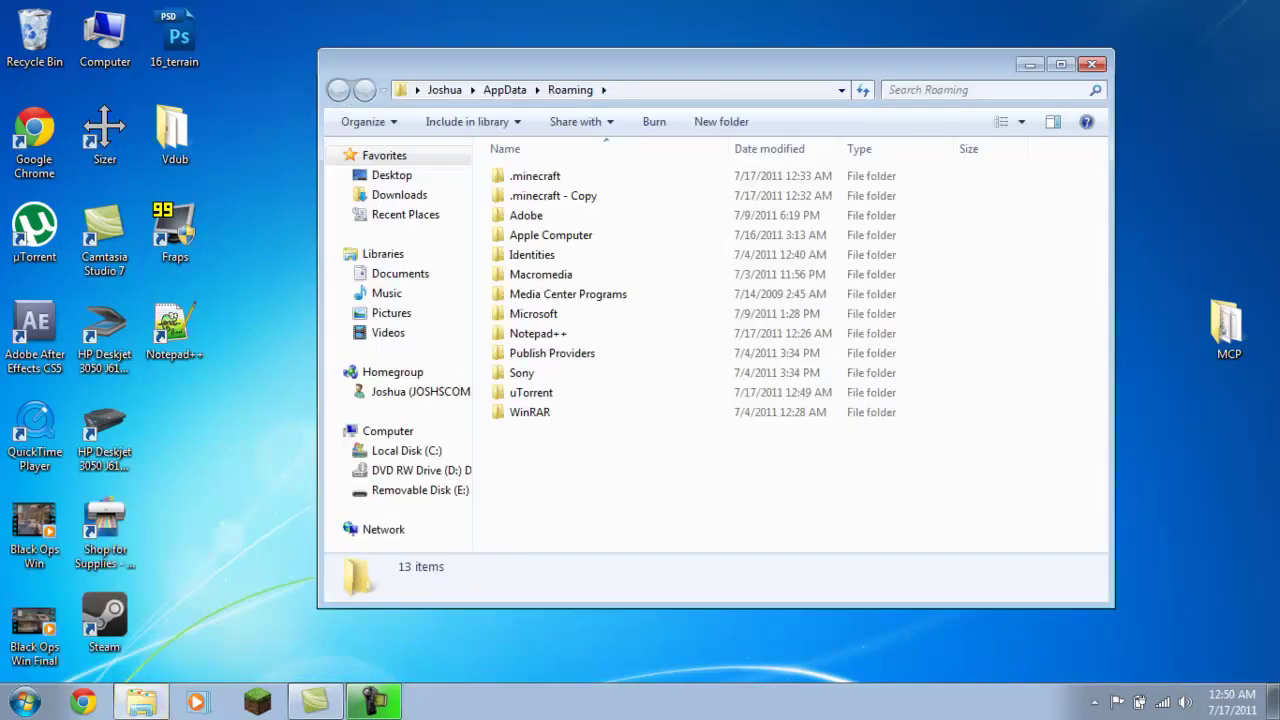
{"action": "double_click", "coordinate": [535, 176]}
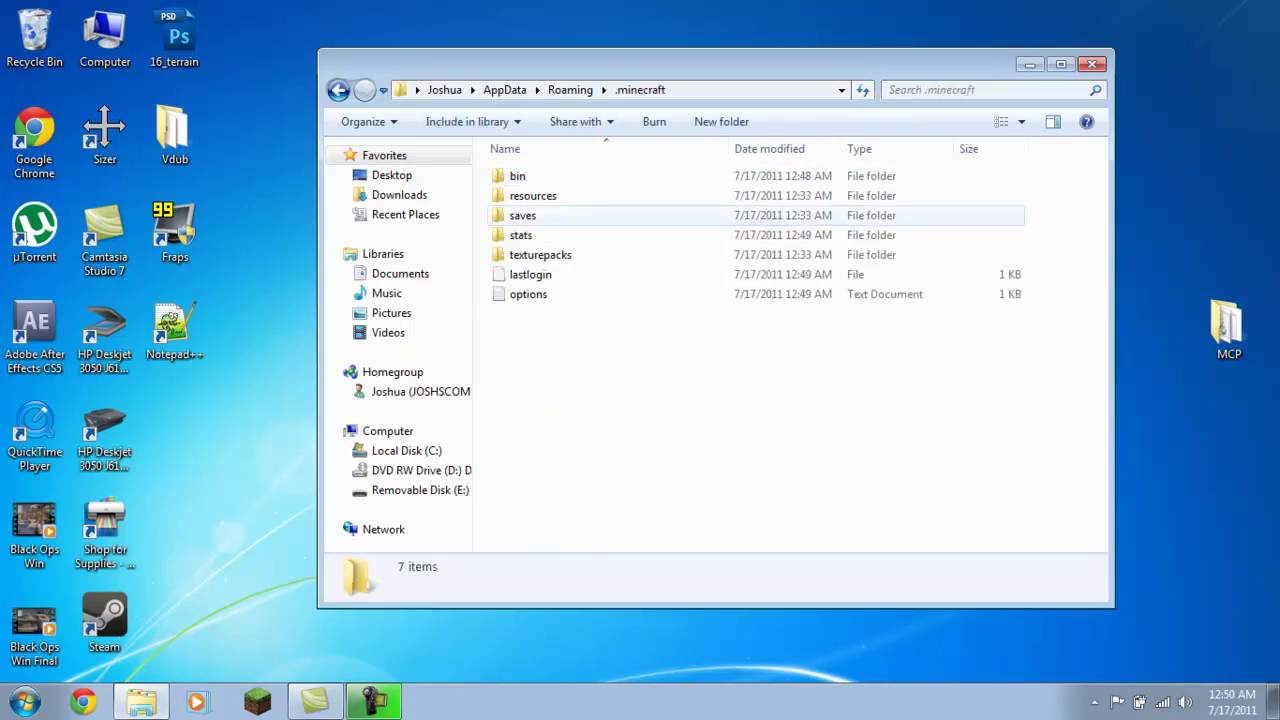
{"action": "double_click", "coordinate": [517, 176]}
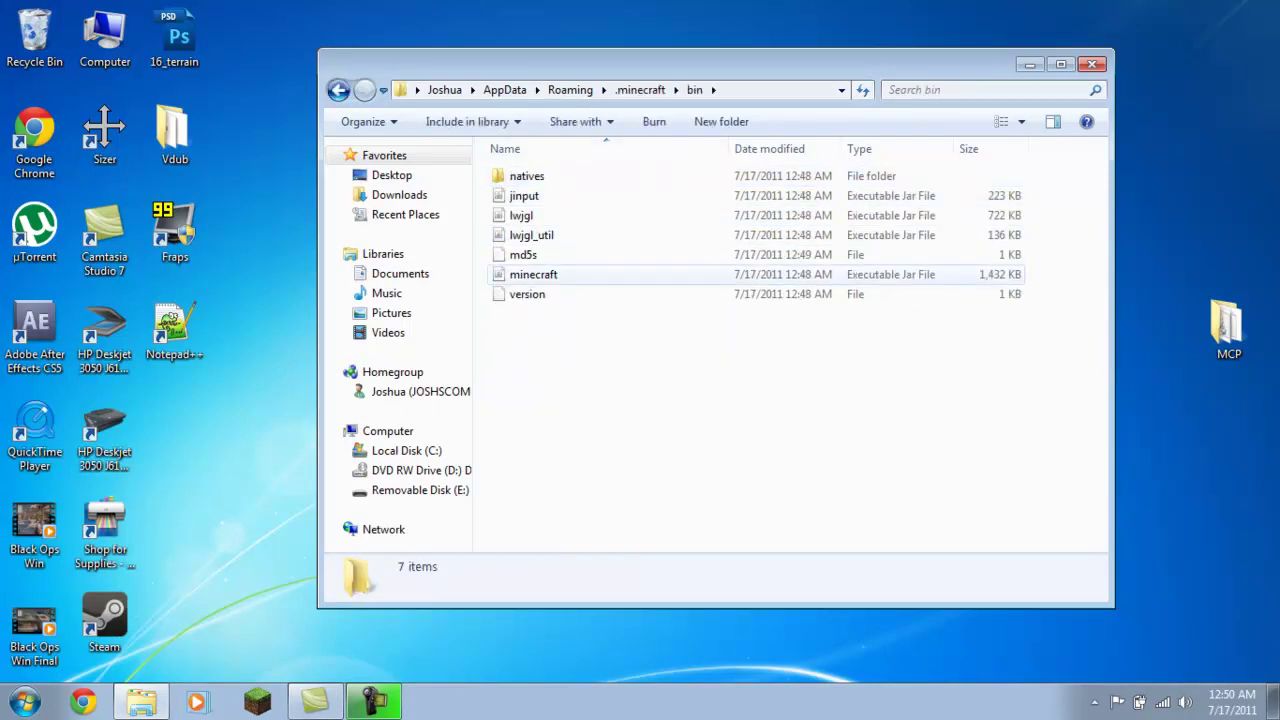
- Open the minecraft executable jar file with WinRAR, minimize the bin folder window, and reposition the archive window
{"action": "left_click", "coordinate": [533, 274]}
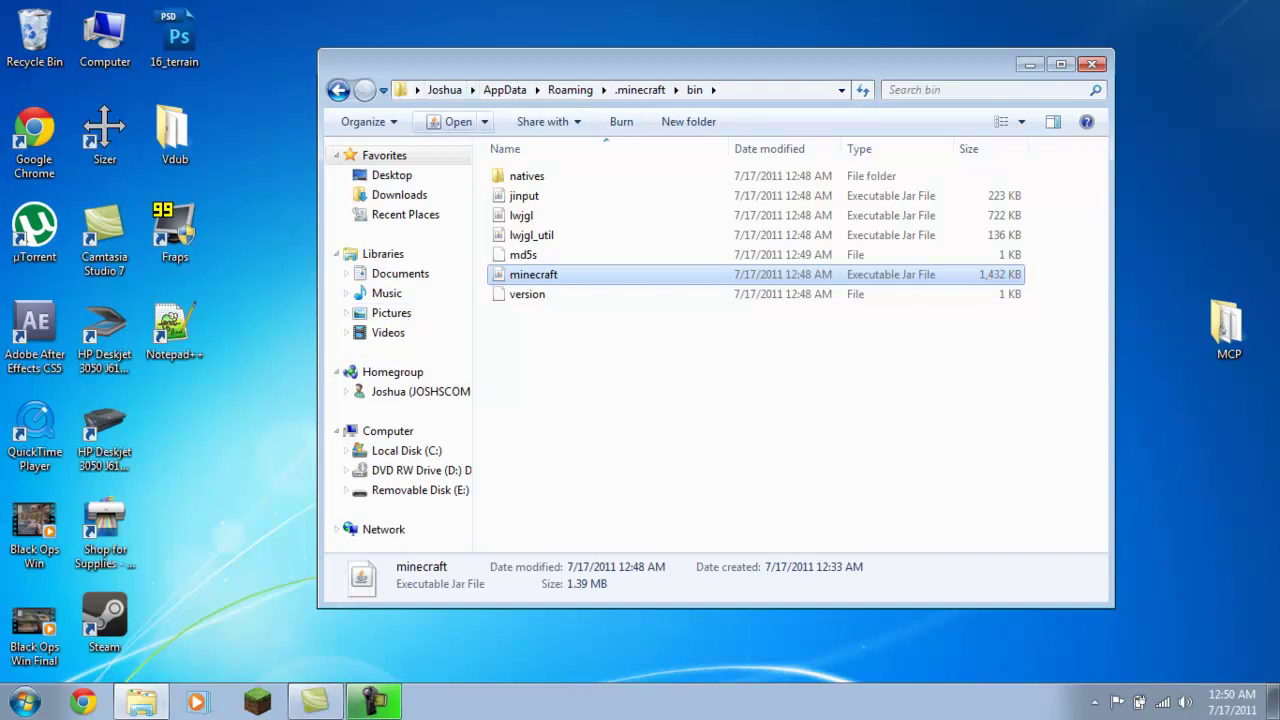
{"action": "left_click", "coordinate": [484, 121]}
{"action": "left_click", "coordinate": [486, 167]}
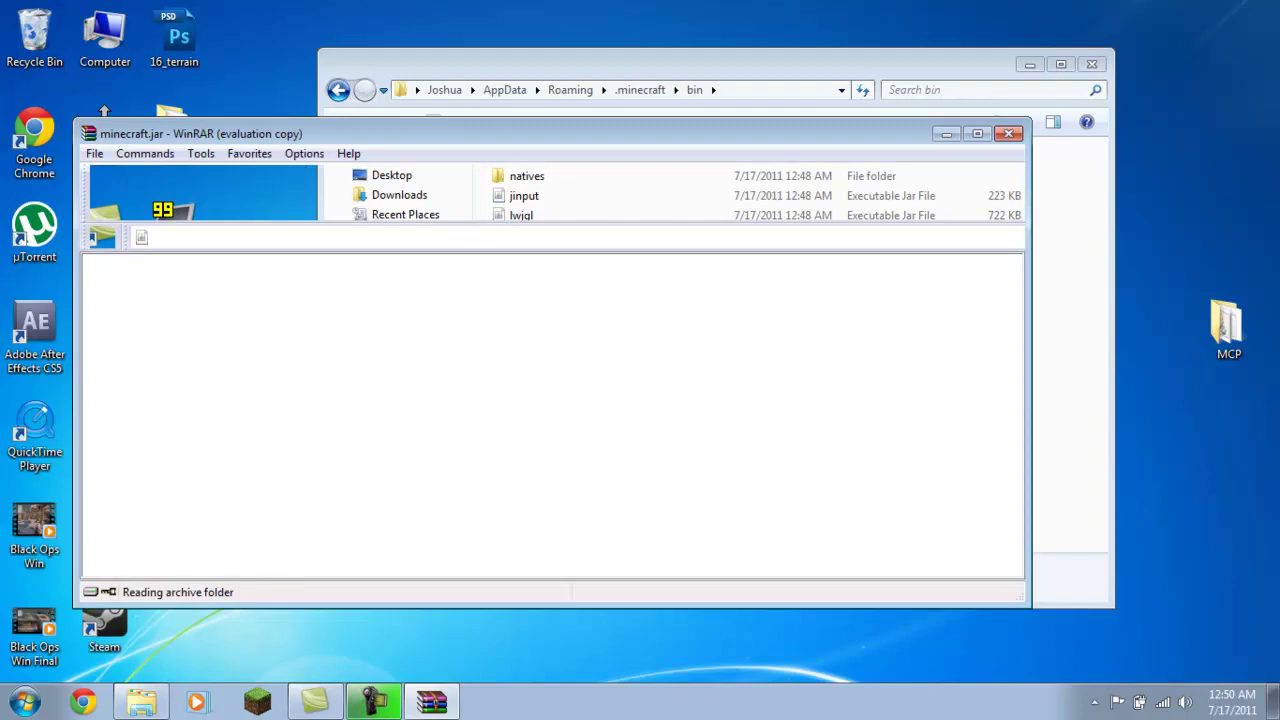
{"action": "left_click", "coordinate": [1029, 64]}
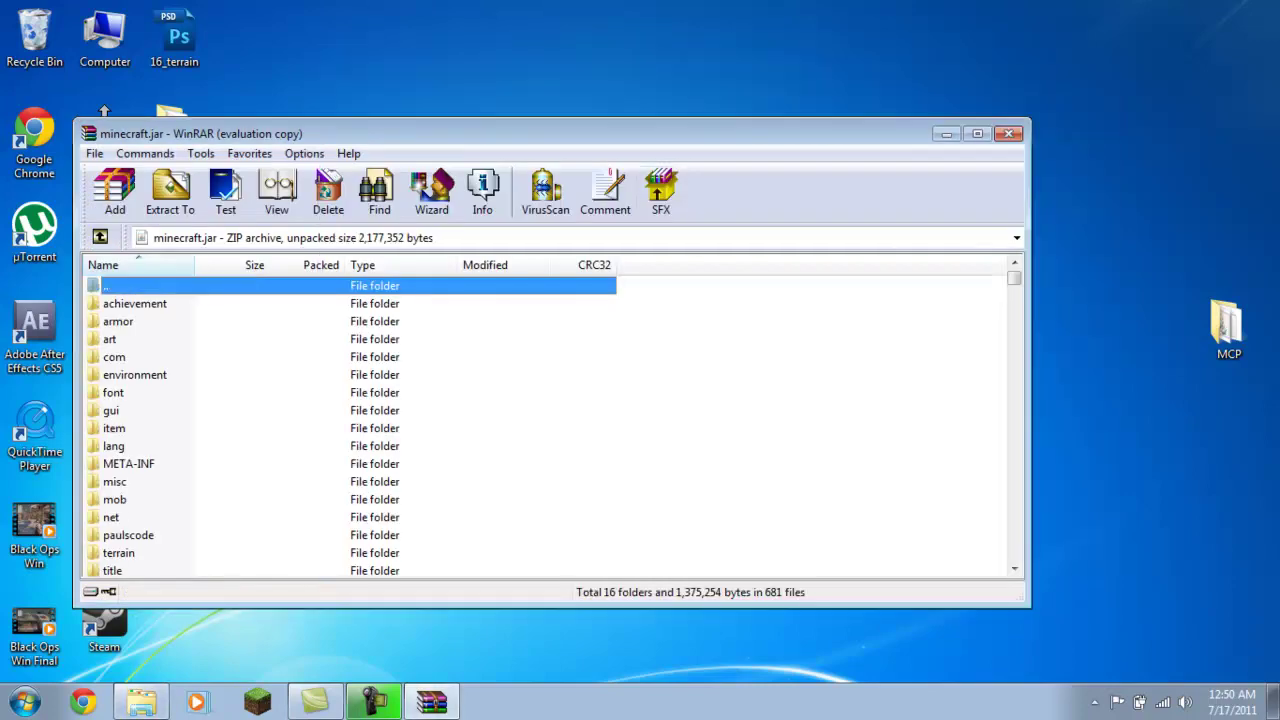
{"action": "left_click_drag", "start_coordinate": [545, 133], "coordinate": [634, 24]}
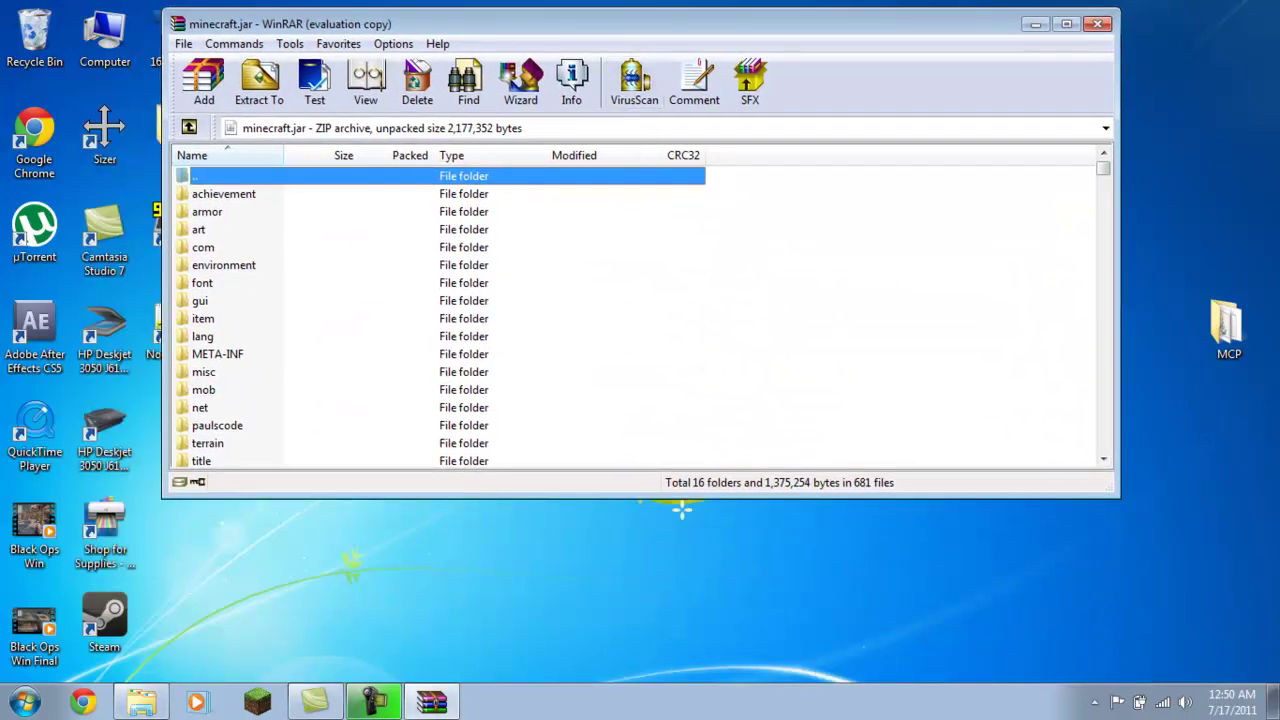
- Delete the META-INF folder from the minecraft.jar archive and confirm the deletion
{"action": "left_click", "coordinate": [217, 354]}
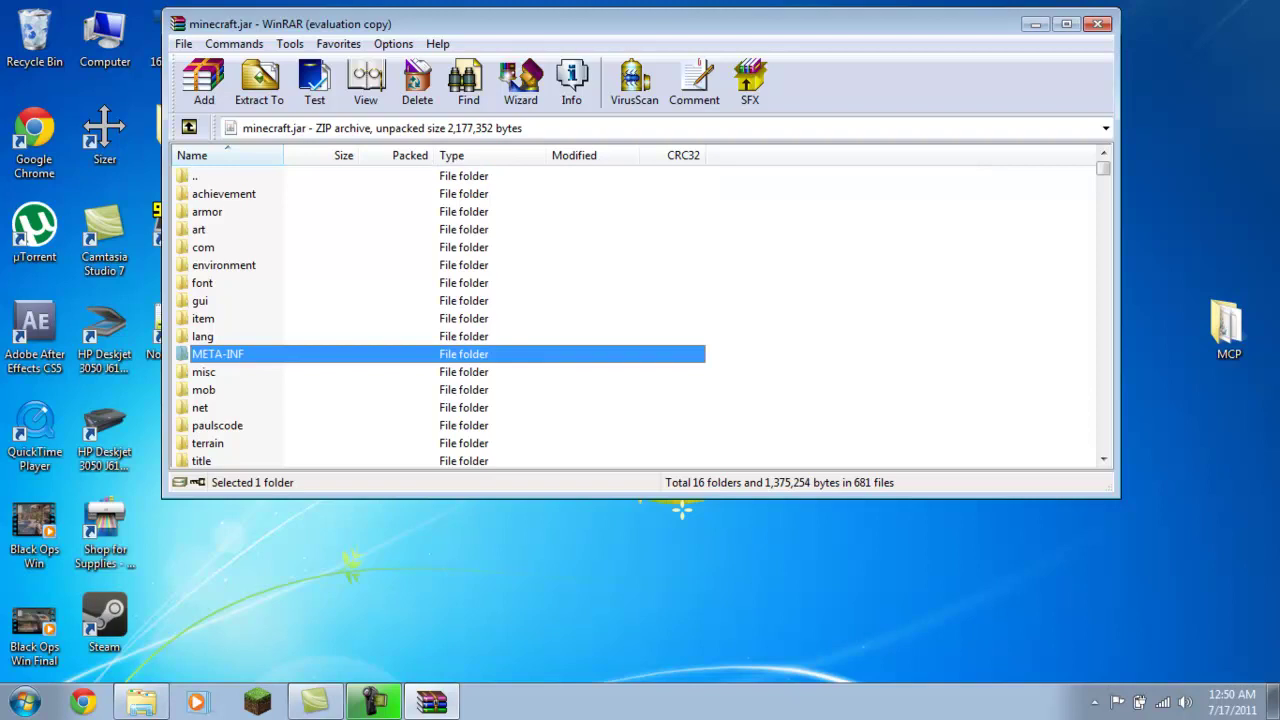
{"action": "key", "text": "Delete"}
{"action": "key", "text": "Return"}
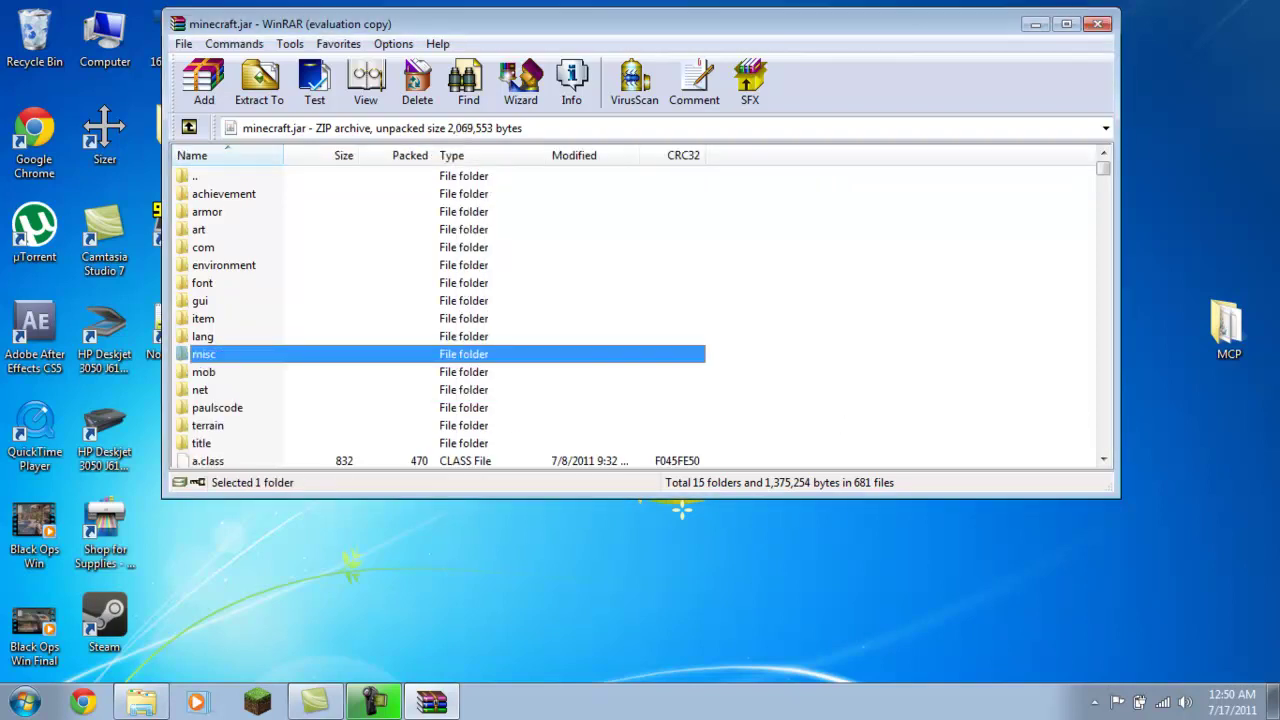
- Move the WinRAR window and the How To Install Mods folder apart on the desktop, and open that folder
{"action": "left_click_drag", "start_coordinate": [640, 23], "coordinate": [174, 84]}
{"action": "left_click_drag", "start_coordinate": [675, 340], "coordinate": [1026, 145]}
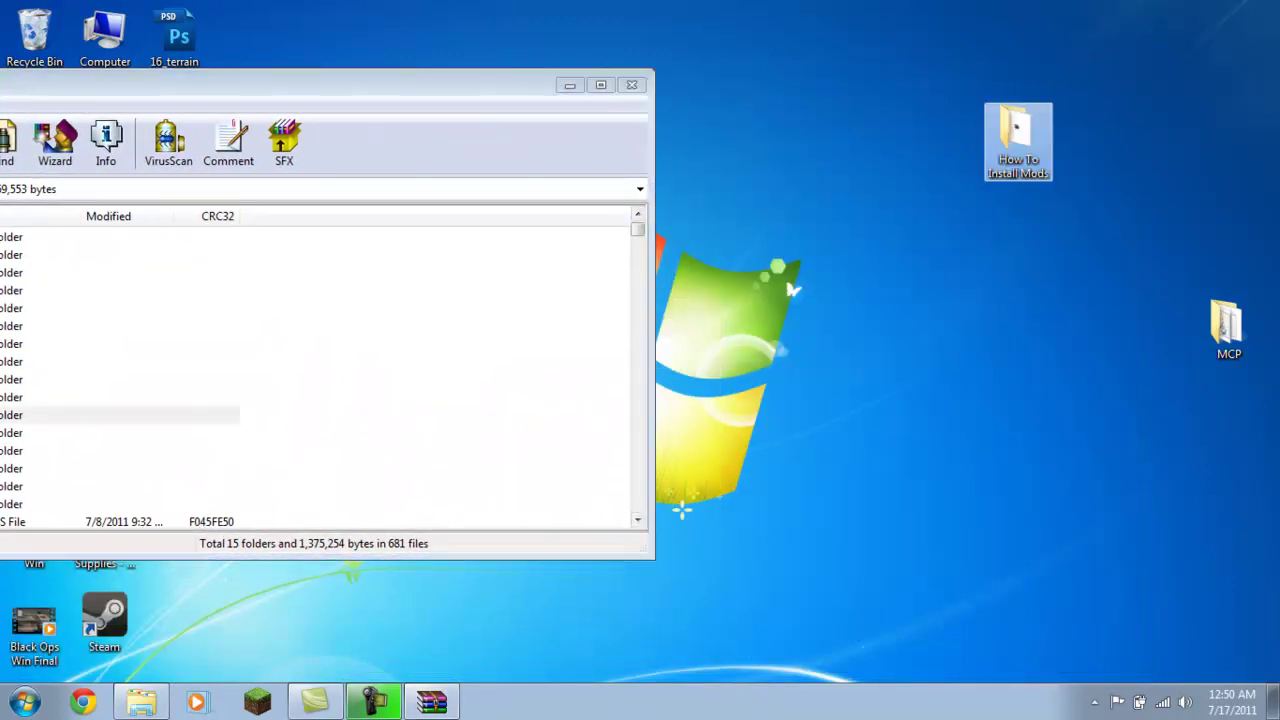
{"action": "double_click", "coordinate": [1016, 130]}
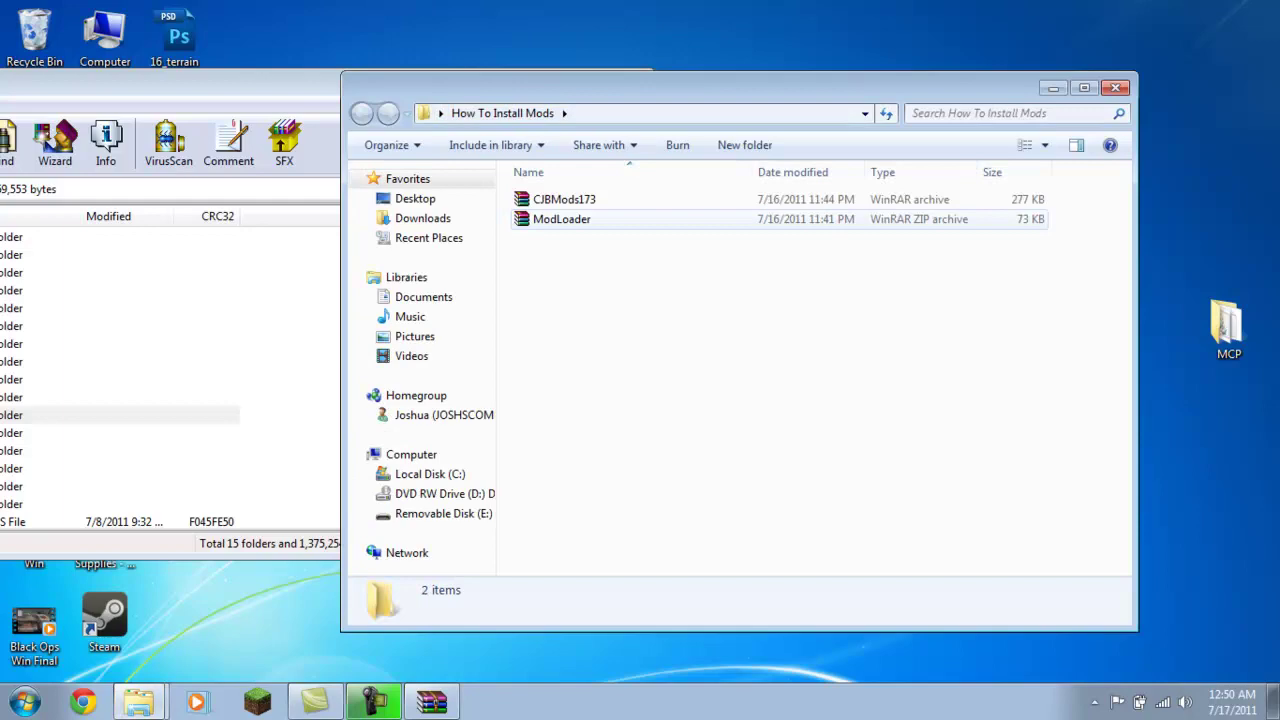
- Add all files from the ModLoader archive to minecraft.jar with the default archive settings, and close the ModLoader archive
{"action": "double_click", "coordinate": [561, 219]}
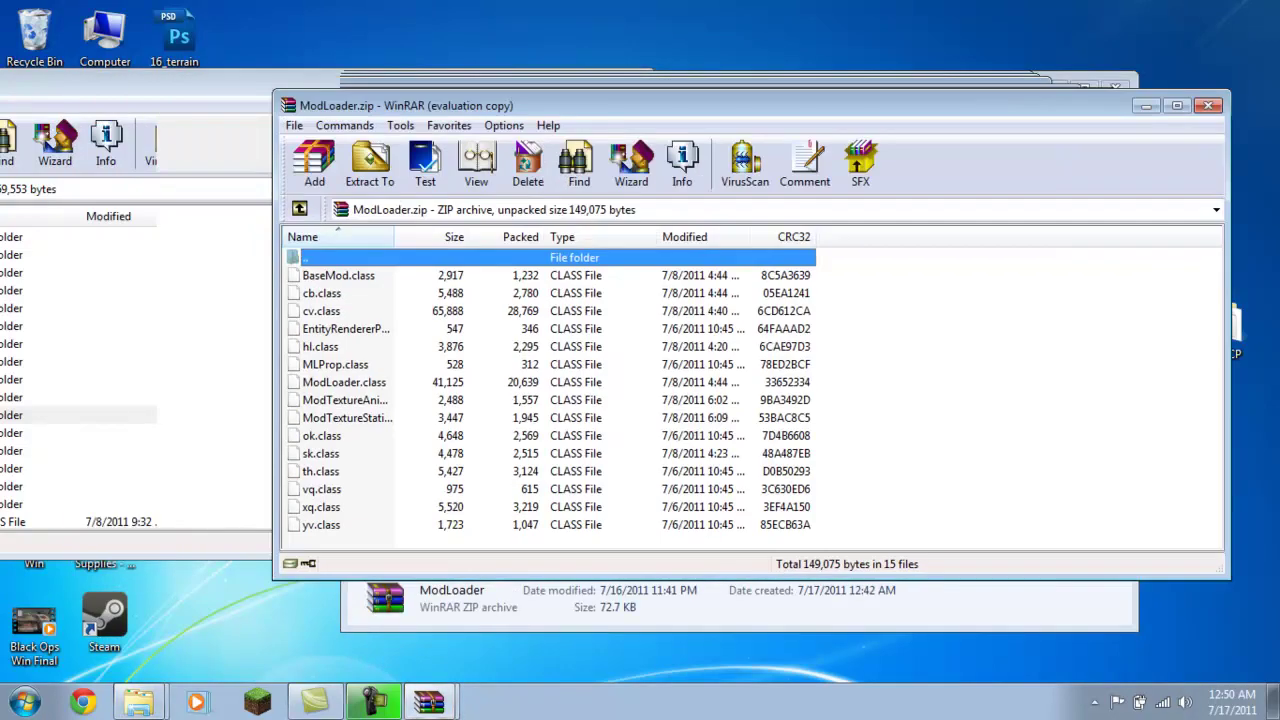
{"action": "left_click_drag", "start_coordinate": [675, 105], "coordinate": [822, 85]}
{"action": "left_click", "coordinate": [494, 397]}
{"action": "key", "text": "ctrl+a"}
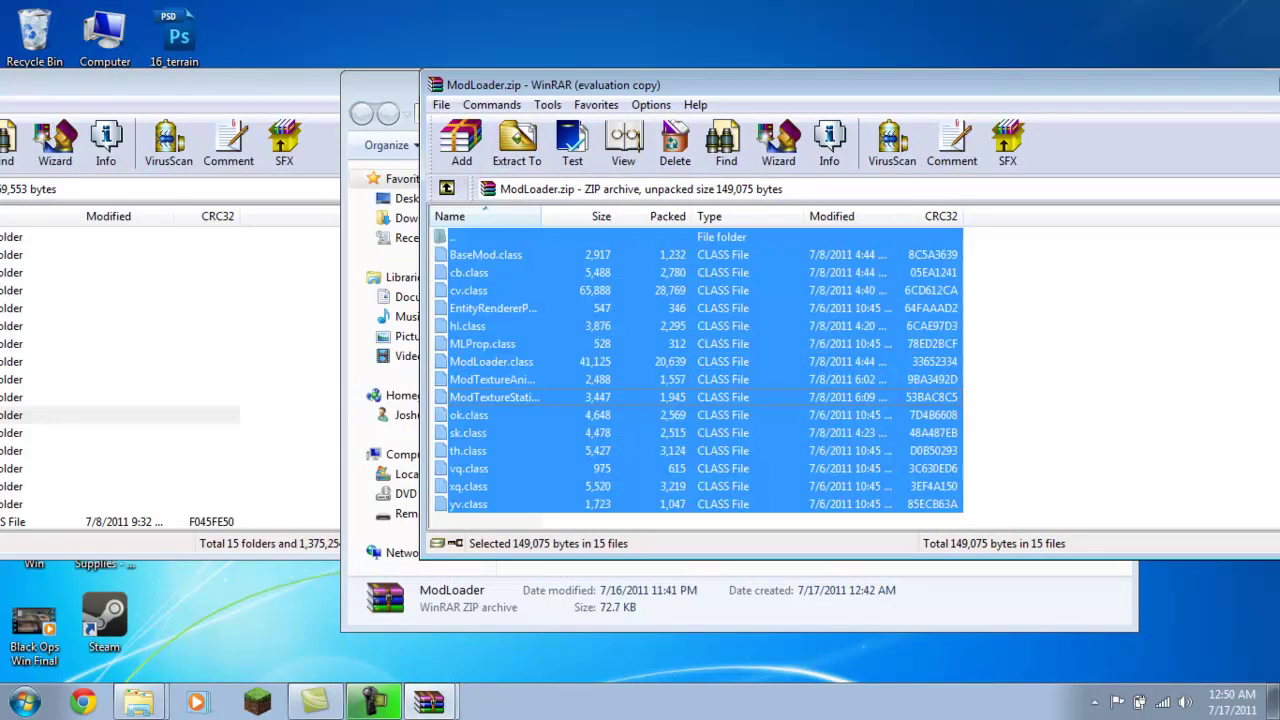
{"action": "left_click_drag", "start_coordinate": [494, 397], "coordinate": [260, 397]}
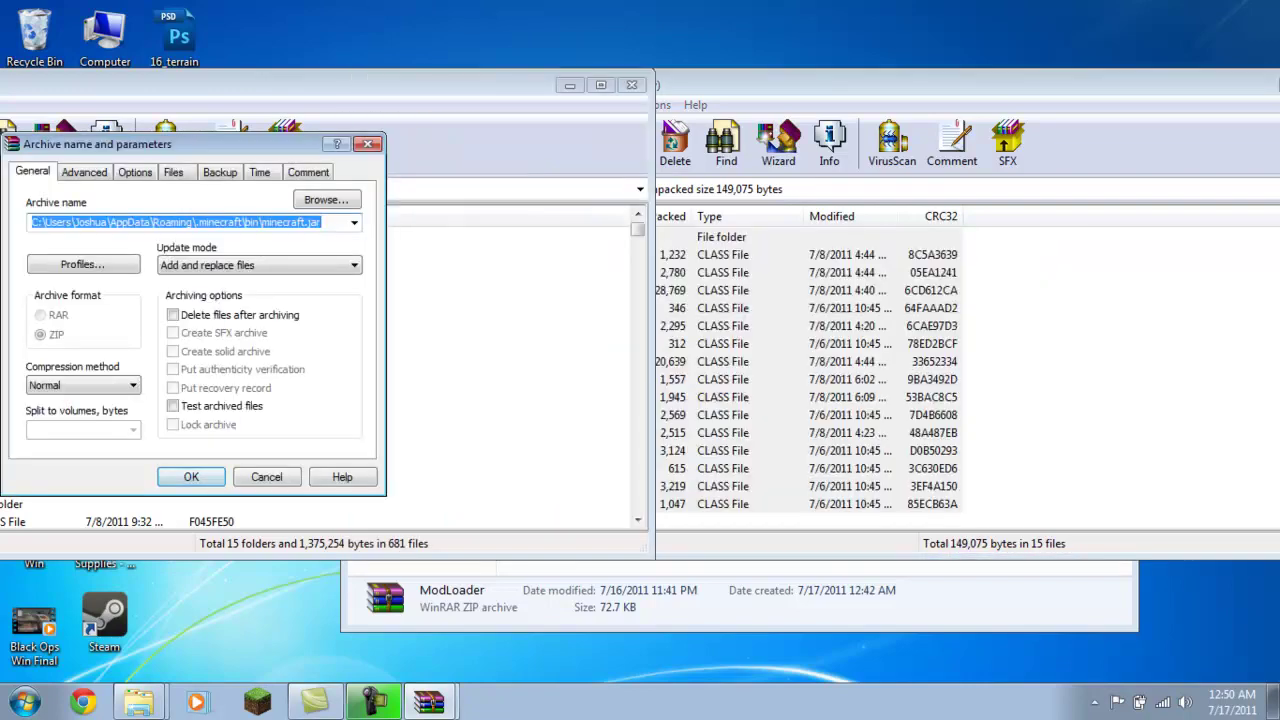
{"action": "key", "text": "Return"}
{"action": "left_click_drag", "start_coordinate": [900, 85], "coordinate": [636, 101]}
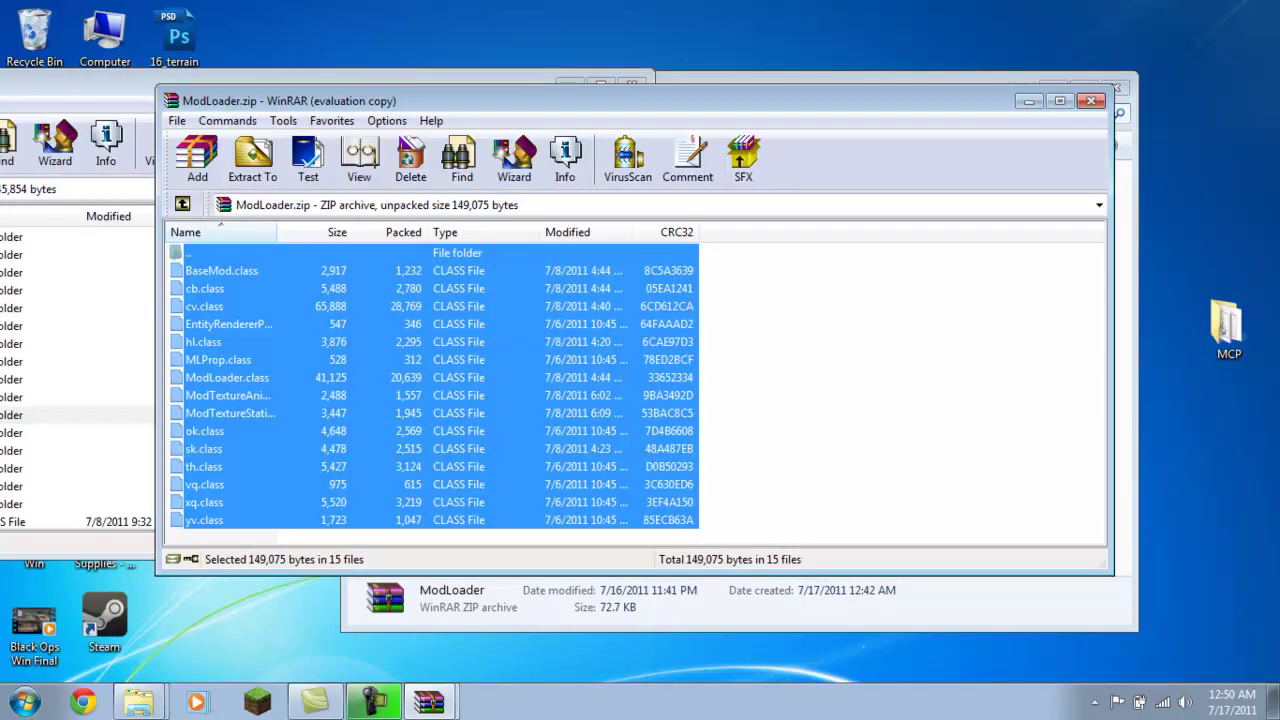
{"action": "left_click", "coordinate": [1091, 100]}
- Open the CJBMods173 archive, move its window beside minecraft.jar, and widen its Name column to show the full folder names
{"action": "left_click", "coordinate": [700, 88]}
{"action": "left_click", "coordinate": [640, 199]}
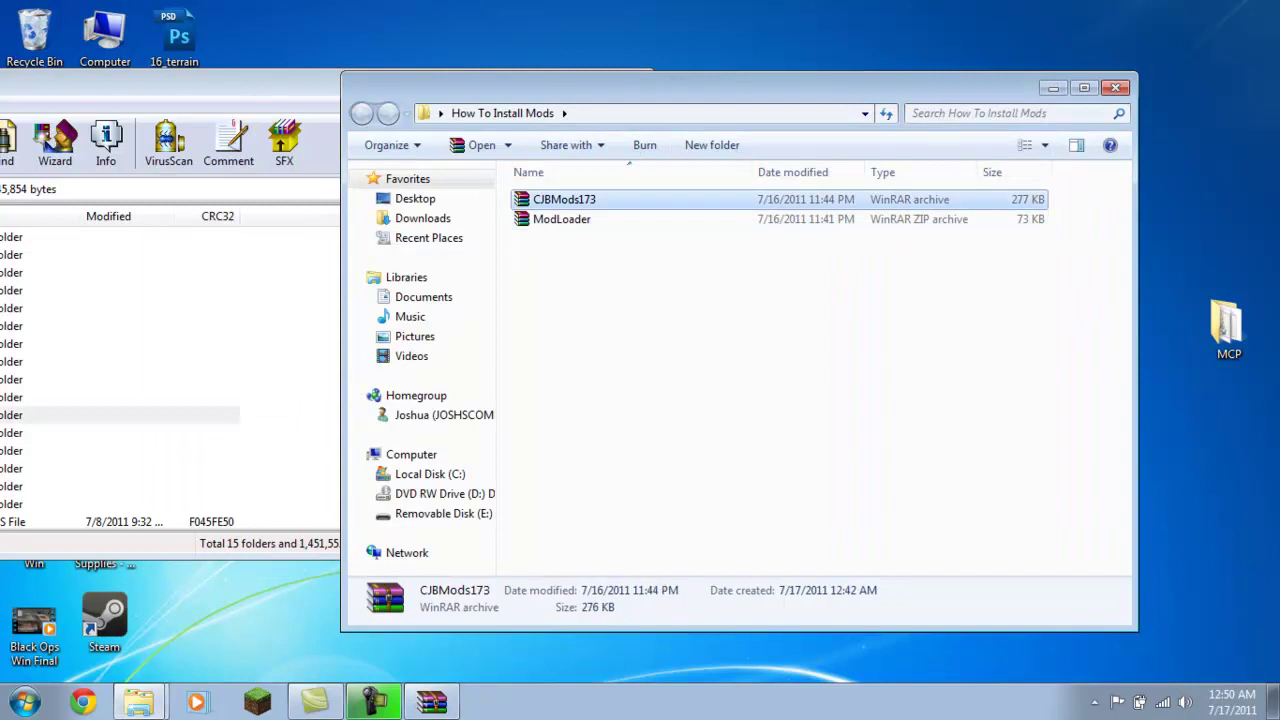
{"action": "key", "text": "Return"}
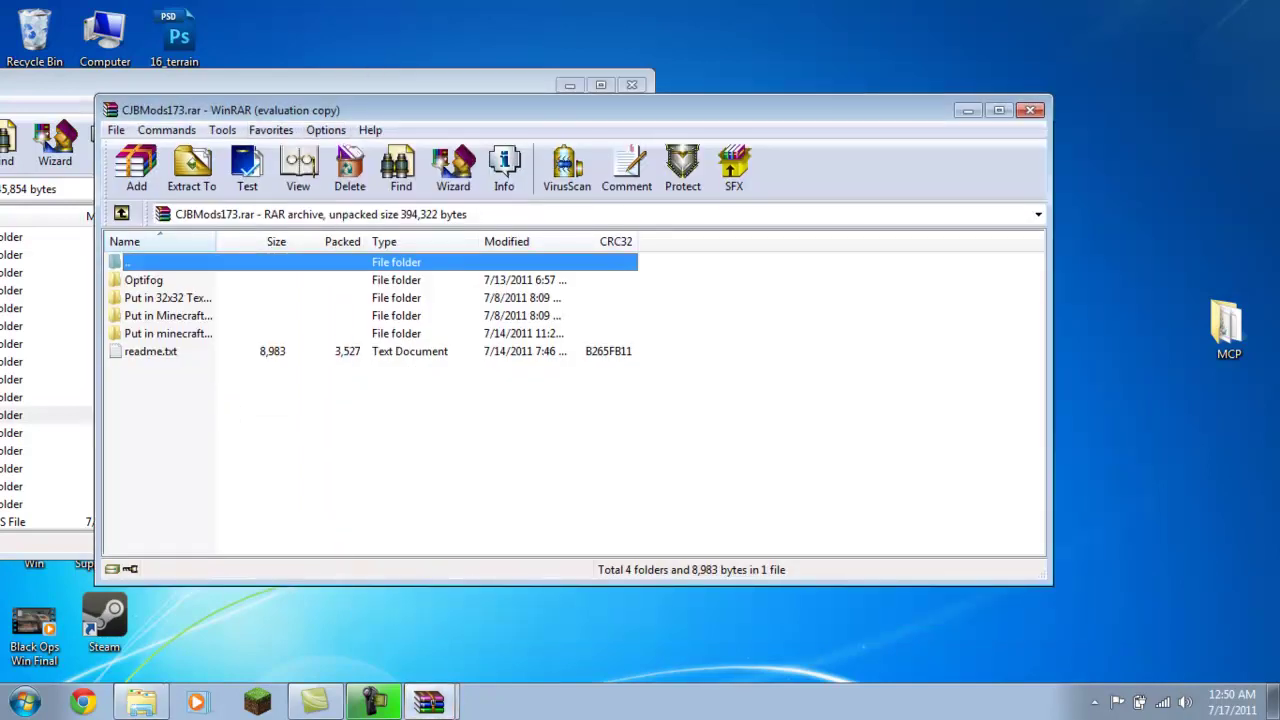
{"action": "left_click_drag", "start_coordinate": [454, 95], "coordinate": [764, 97]}
{"action": "left_click", "coordinate": [479, 321]}
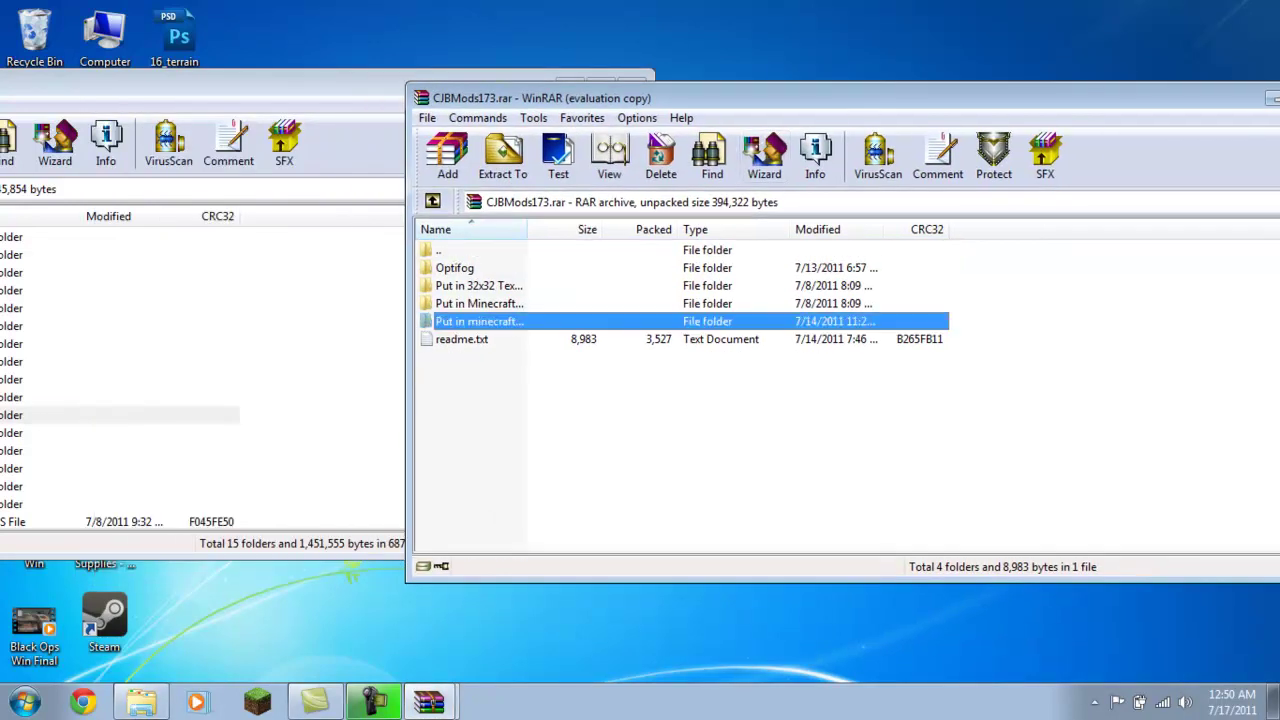
{"action": "left_click_drag", "start_coordinate": [527, 229], "coordinate": [692, 229]}
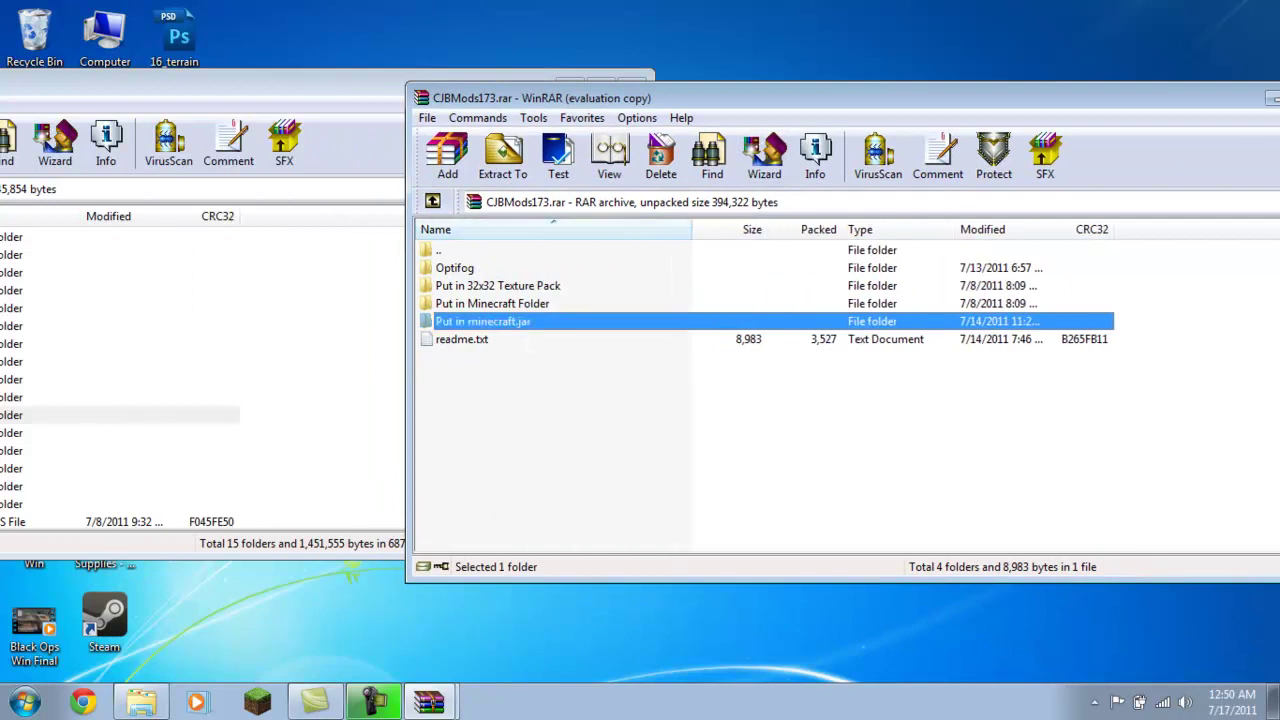
- Add all class files from the Put in minecraft.jar folder of CJBMods173 to minecraft.jar, and close the minecraft.jar archive
{"action": "double_click", "coordinate": [524, 323]}
{"action": "left_click_drag", "start_coordinate": [515, 454], "coordinate": [300, 390]}
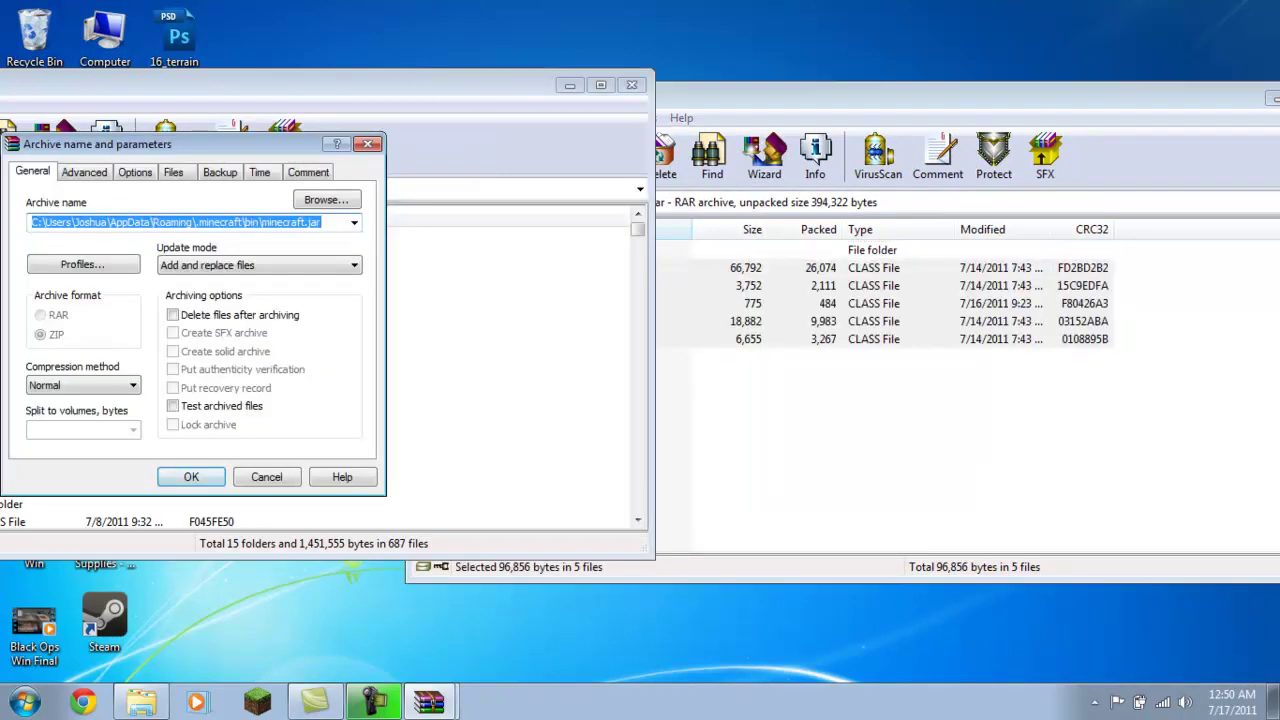
{"action": "left_click", "coordinate": [191, 476]}
{"action": "left_click_drag", "start_coordinate": [300, 84], "coordinate": [656, 78]}
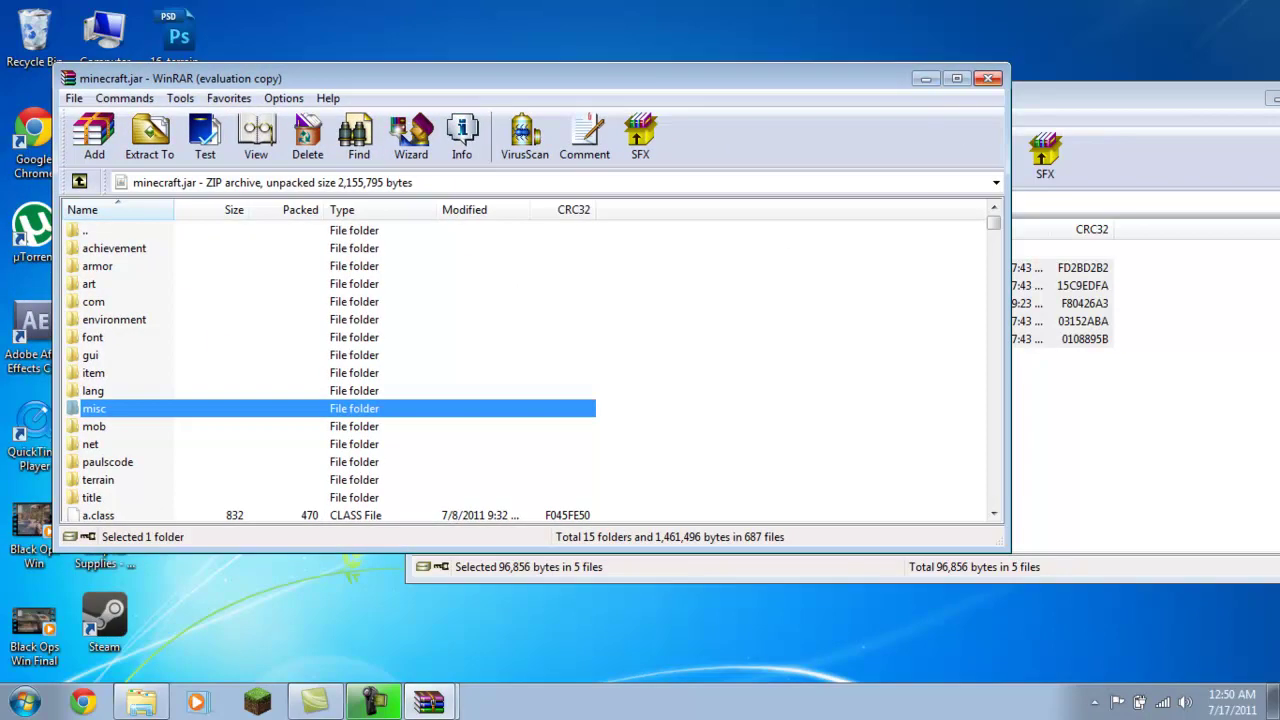
{"action": "left_click", "coordinate": [987, 78]}
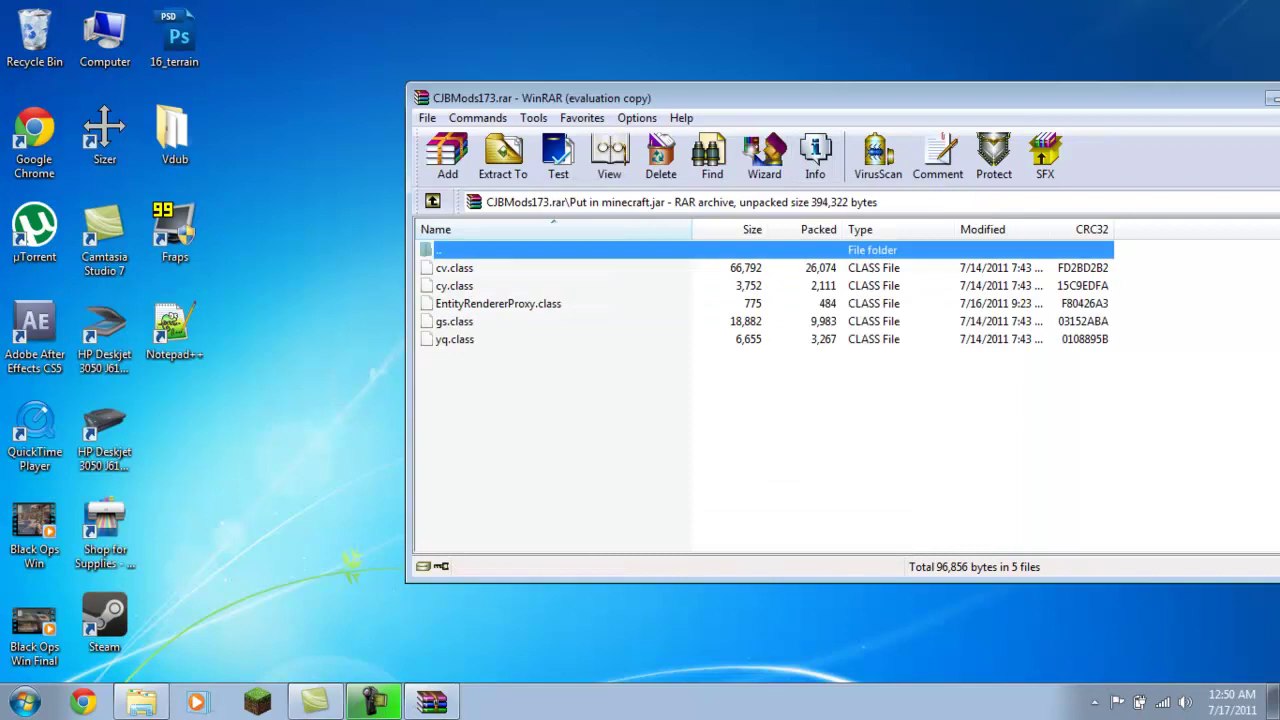
- Return to the root of the CJBMods173 archive and open its Put in Minecraft Folder directory
{"action": "key", "text": "Return"}
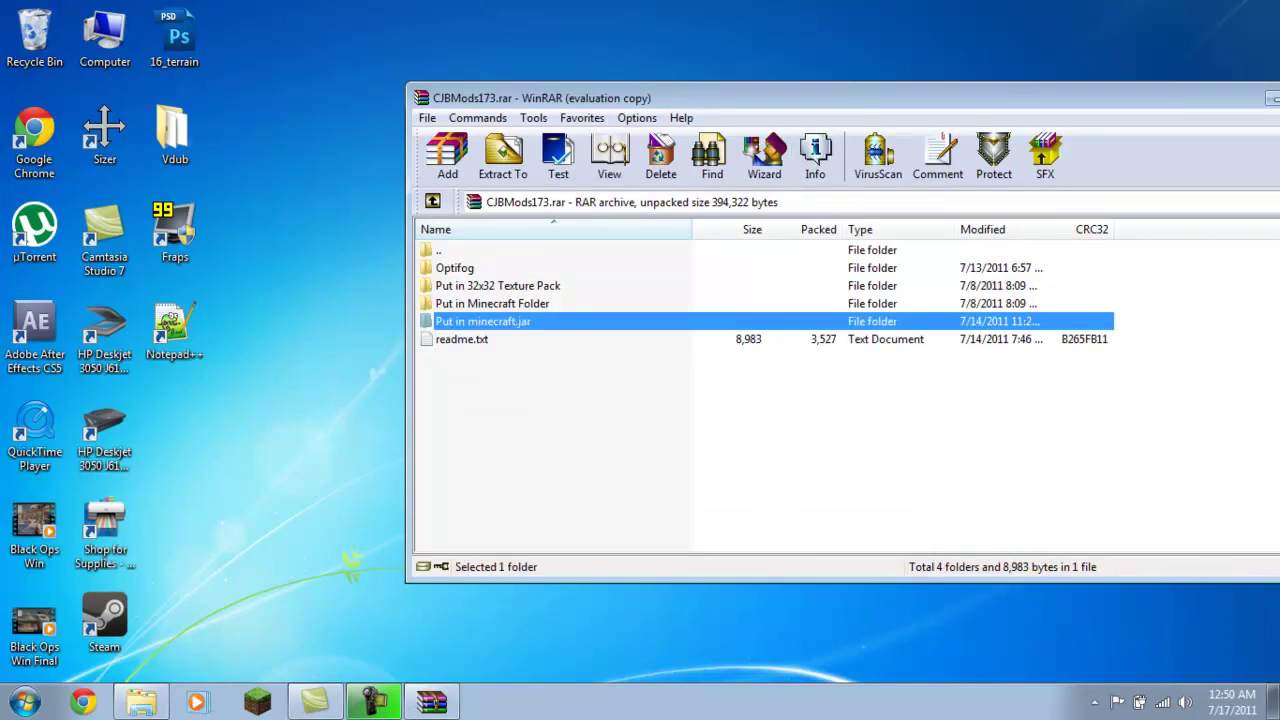
{"action": "key", "text": "Up"}
{"action": "key", "text": "Return"}
{"action": "key", "text": "Down"}
{"action": "key", "text": "Down"}
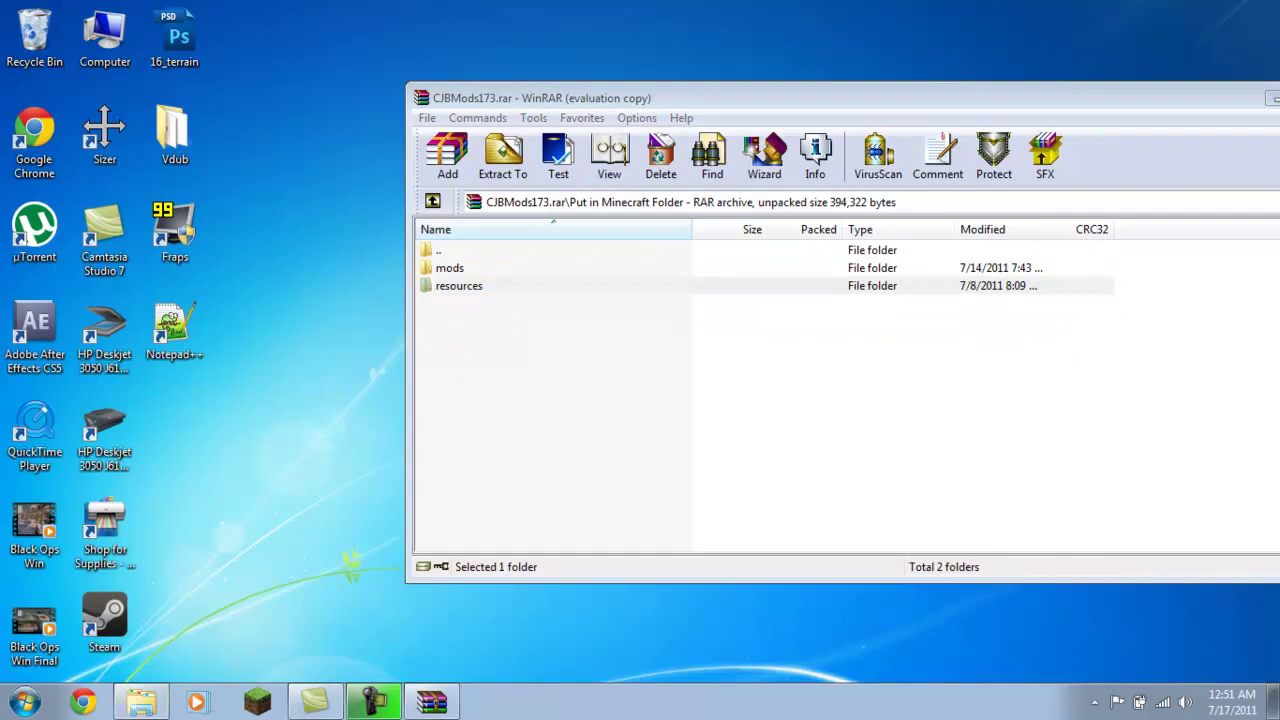
- Open the .minecraft folder through the Run command and place its window beside the CJBMods173 archive
{"action": "key", "text": "super+r"}
{"action": "key", "text": "Return"}
{"action": "double_click", "coordinate": [582, 222]}
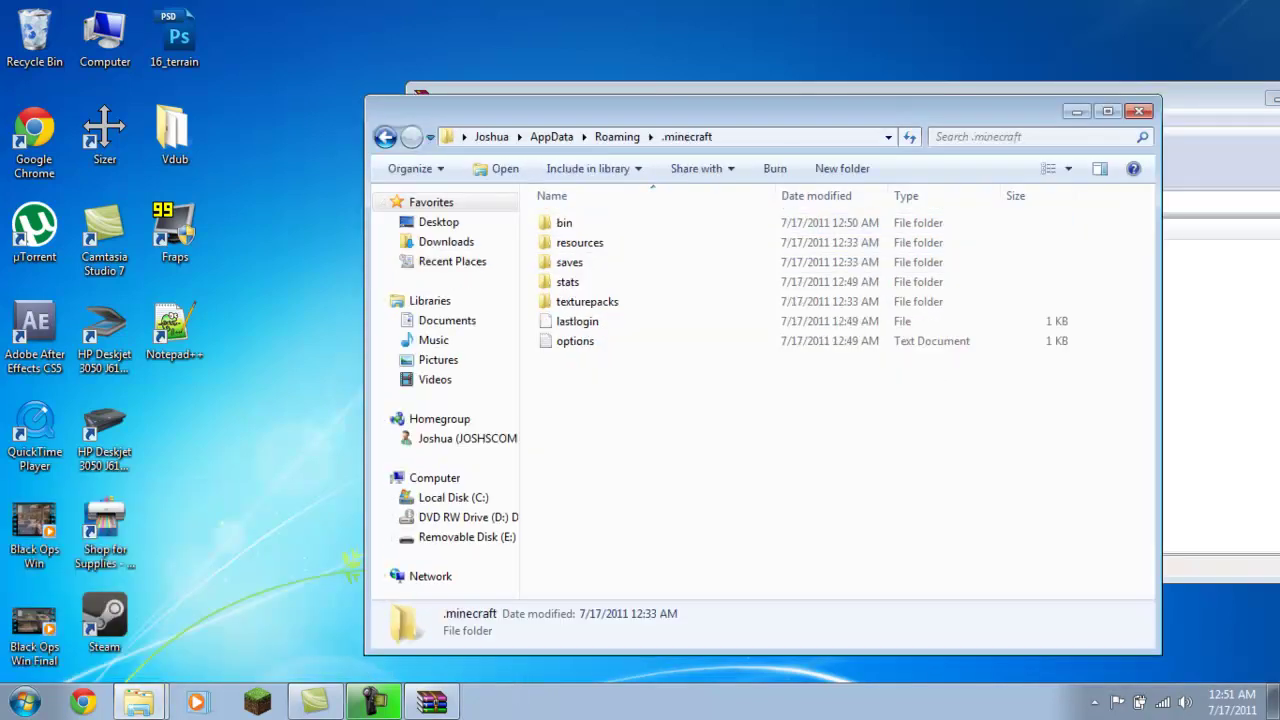
{"action": "left_click_drag", "start_coordinate": [700, 110], "coordinate": [369, 103]}
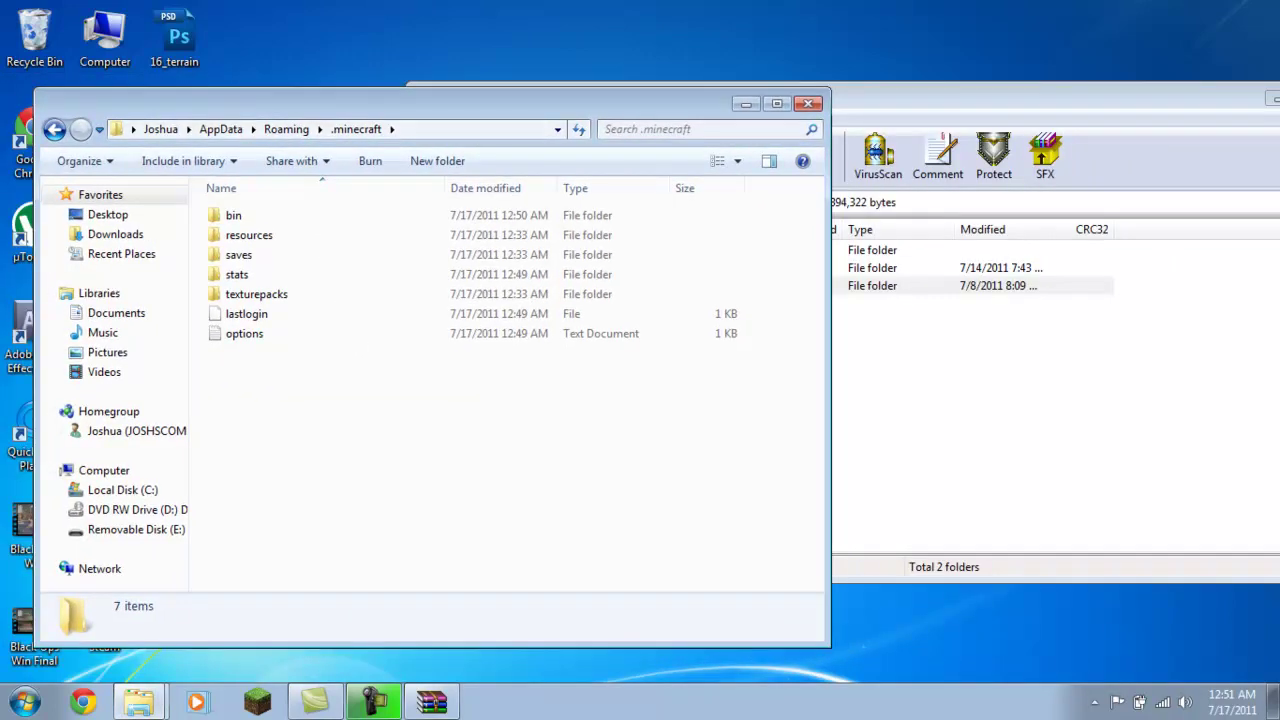
- Extract the mods and resources folders into .minecraft, merging the existing resources folder, and close the archive and folder windows
{"action": "left_click", "coordinate": [955, 400]}
{"action": "left_click_drag", "start_coordinate": [443, 323], "coordinate": [300, 400]}
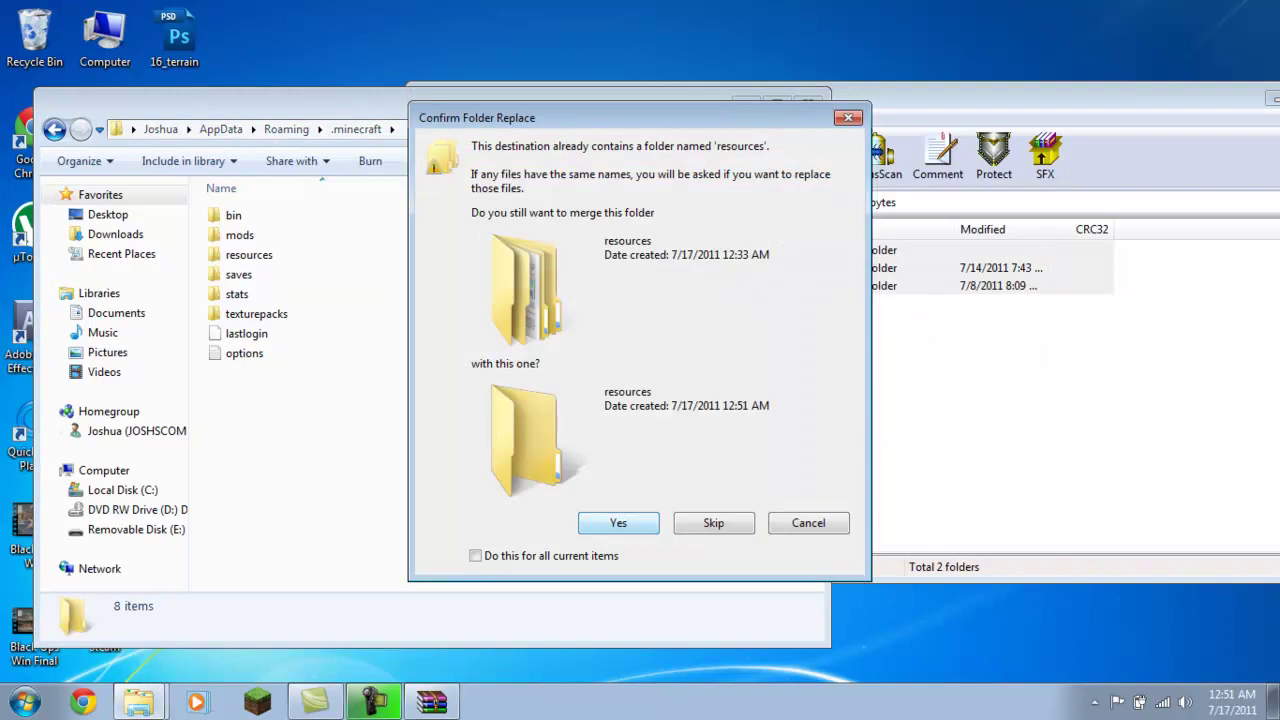
{"action": "key", "text": "Return"}
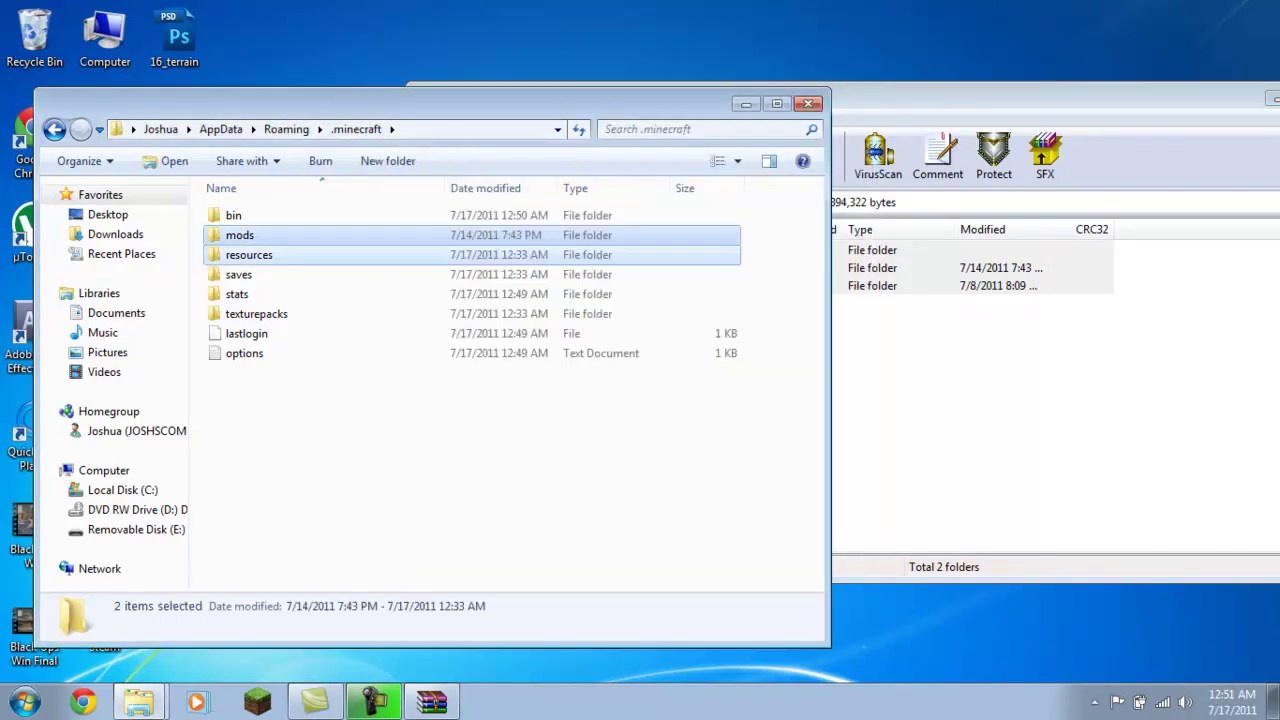
{"action": "left_click_drag", "start_coordinate": [1000, 97], "coordinate": [647, 101]}
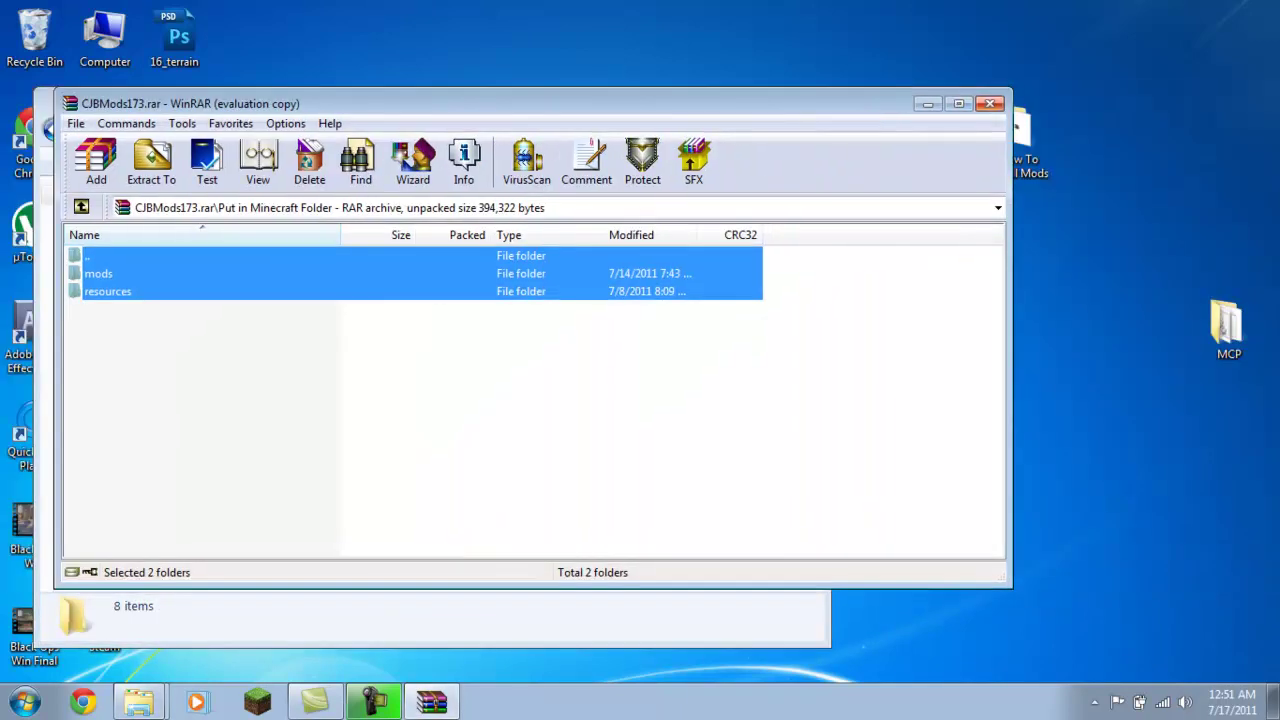
{"action": "left_click", "coordinate": [990, 99]}
{"action": "left_click", "coordinate": [808, 103]}
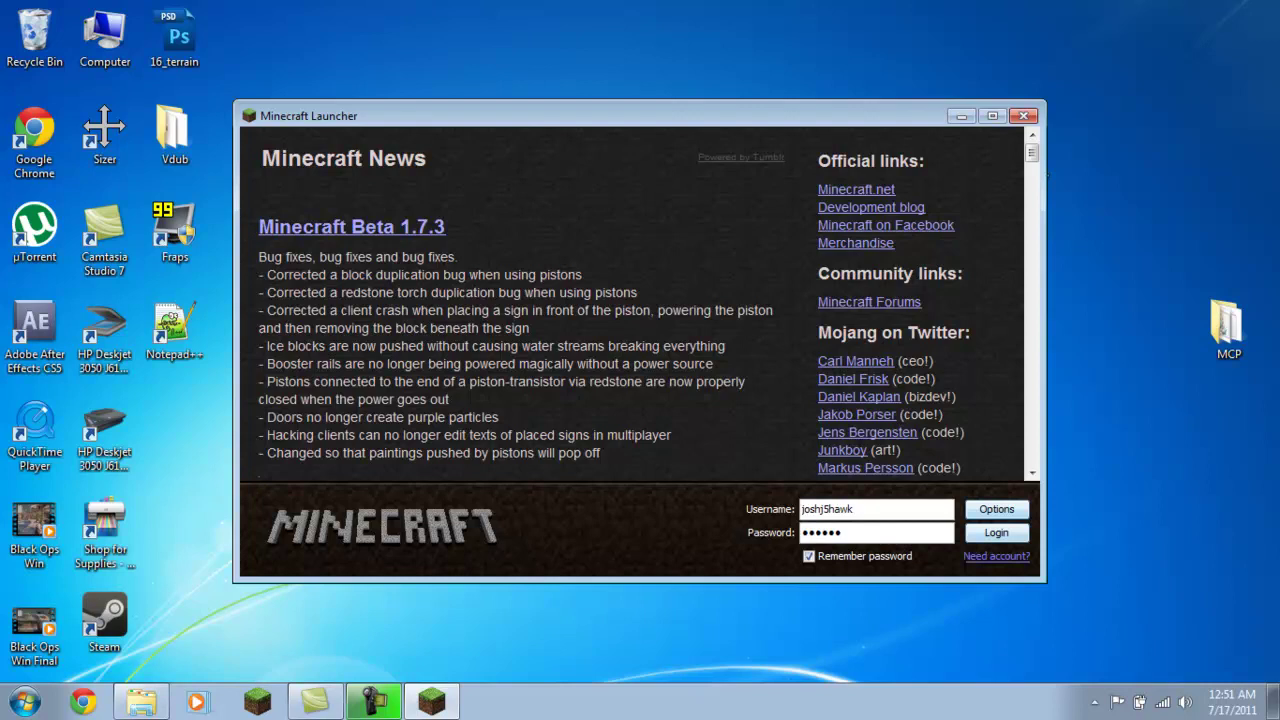
- Log in to Minecraft with the remembered account and create a singleplayer world with the seed "How To Install Mo"
{"action": "key", "text": "Return"}
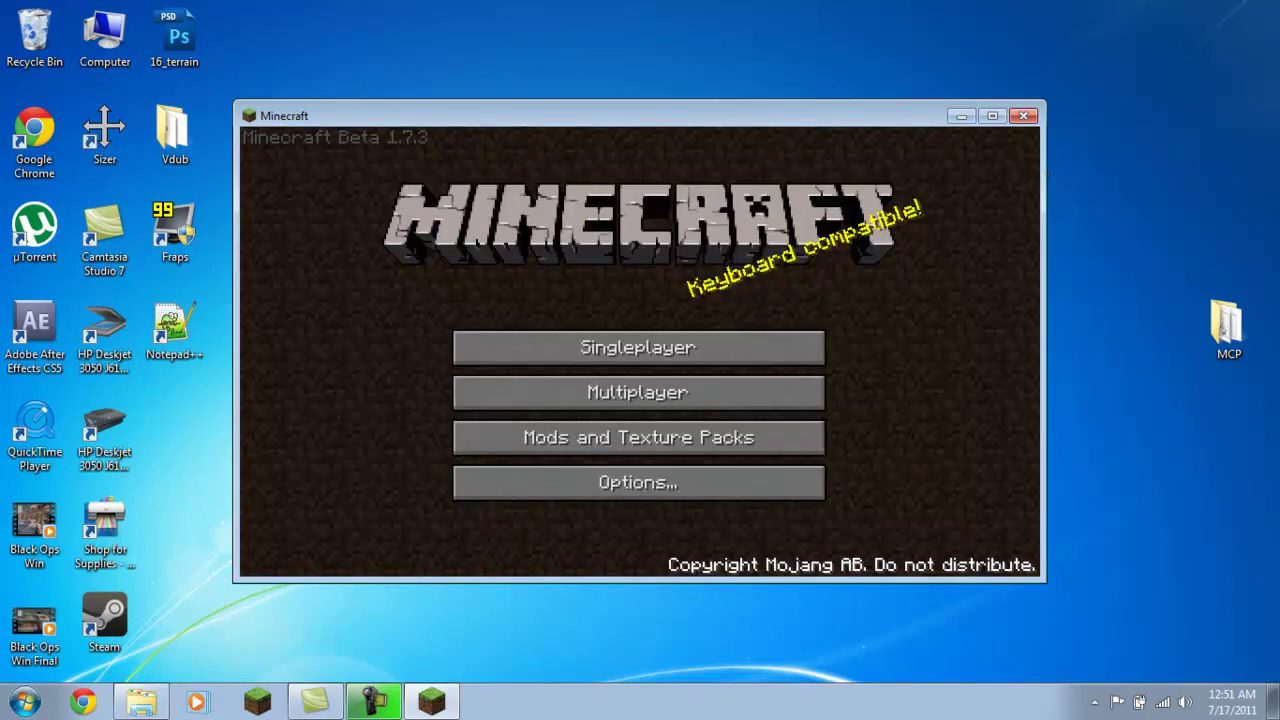
{"action": "left_click", "coordinate": [638, 346]}
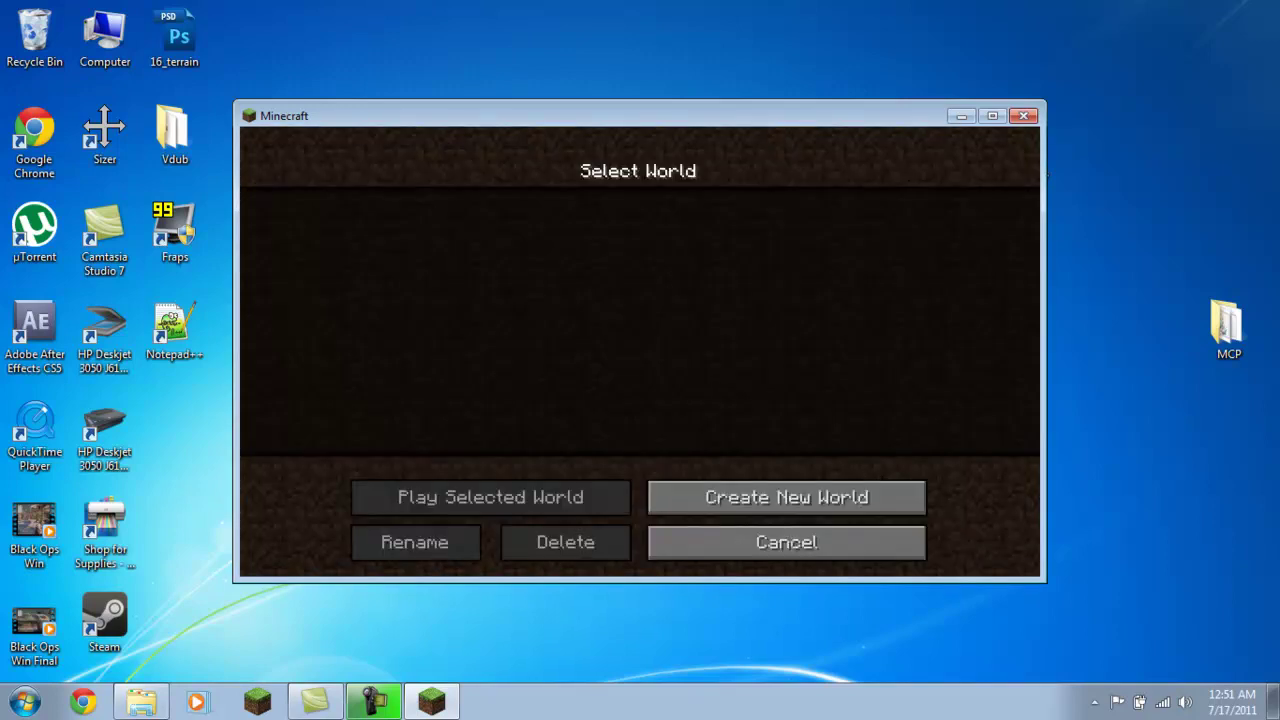
{"action": "left_click", "coordinate": [787, 497]}
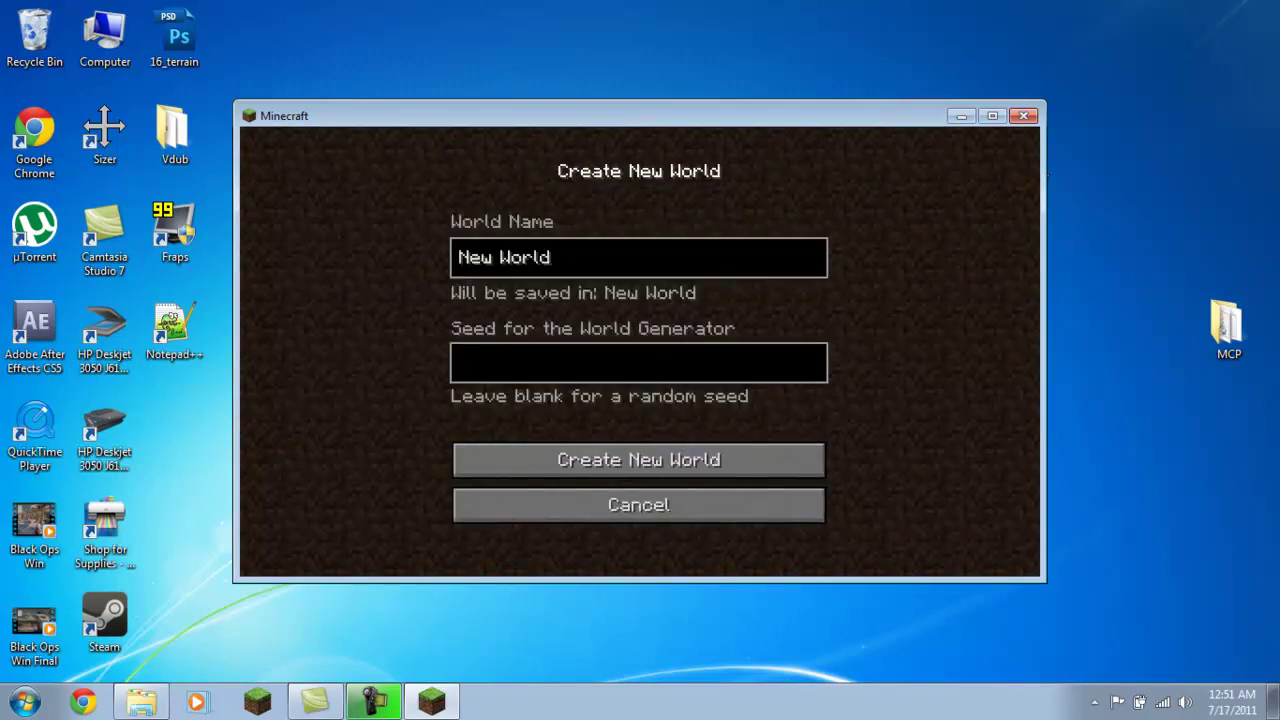
{"action": "left_click", "coordinate": [465, 362]}
{"action": "type", "text": "How To Install Mo"}
{"action": "key", "text": "Return"}
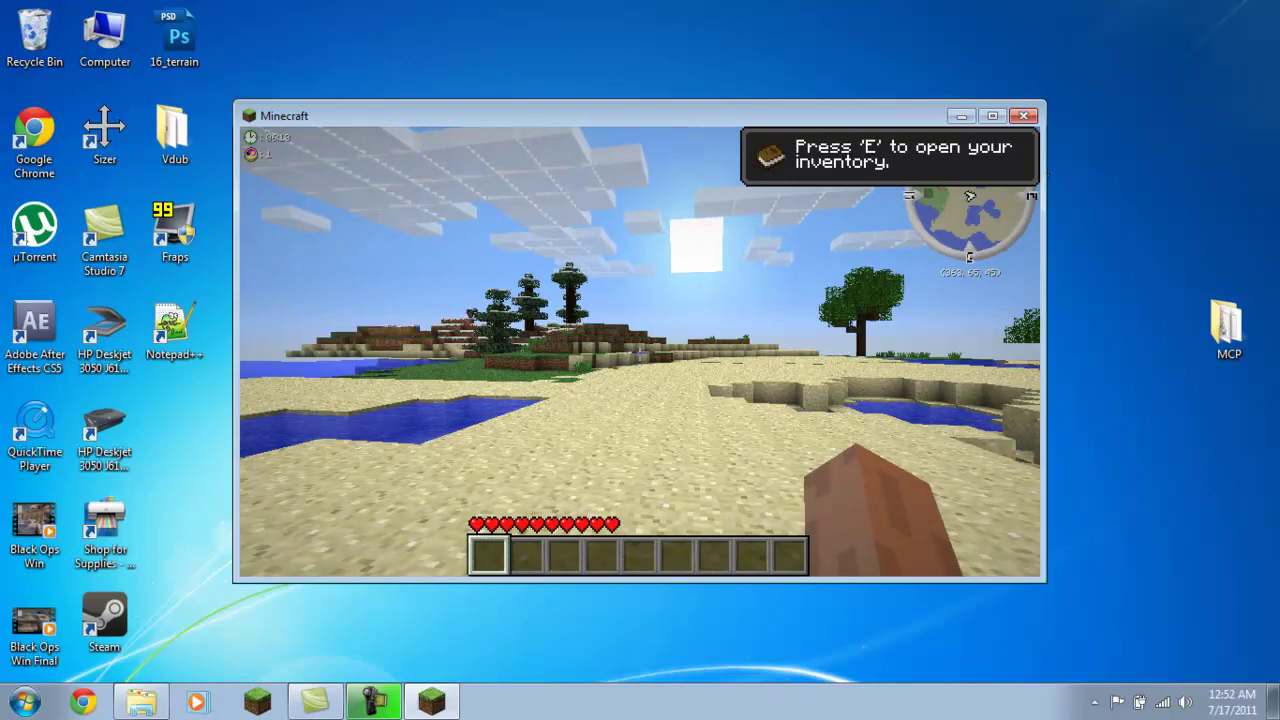
- Shorten the render distance, set Hardcore Mode to off in the CJB Mods options, and return to the game
{"action": "key", "text": "f"}
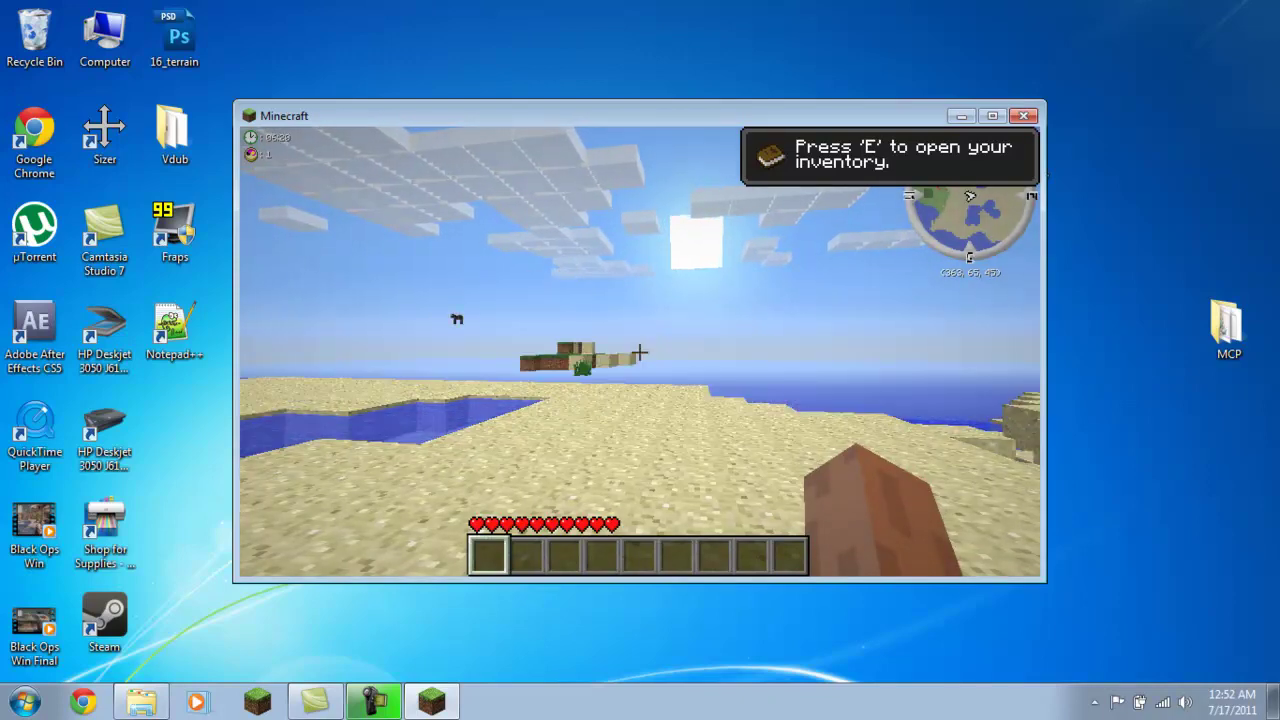
{"action": "key", "text": "m"}
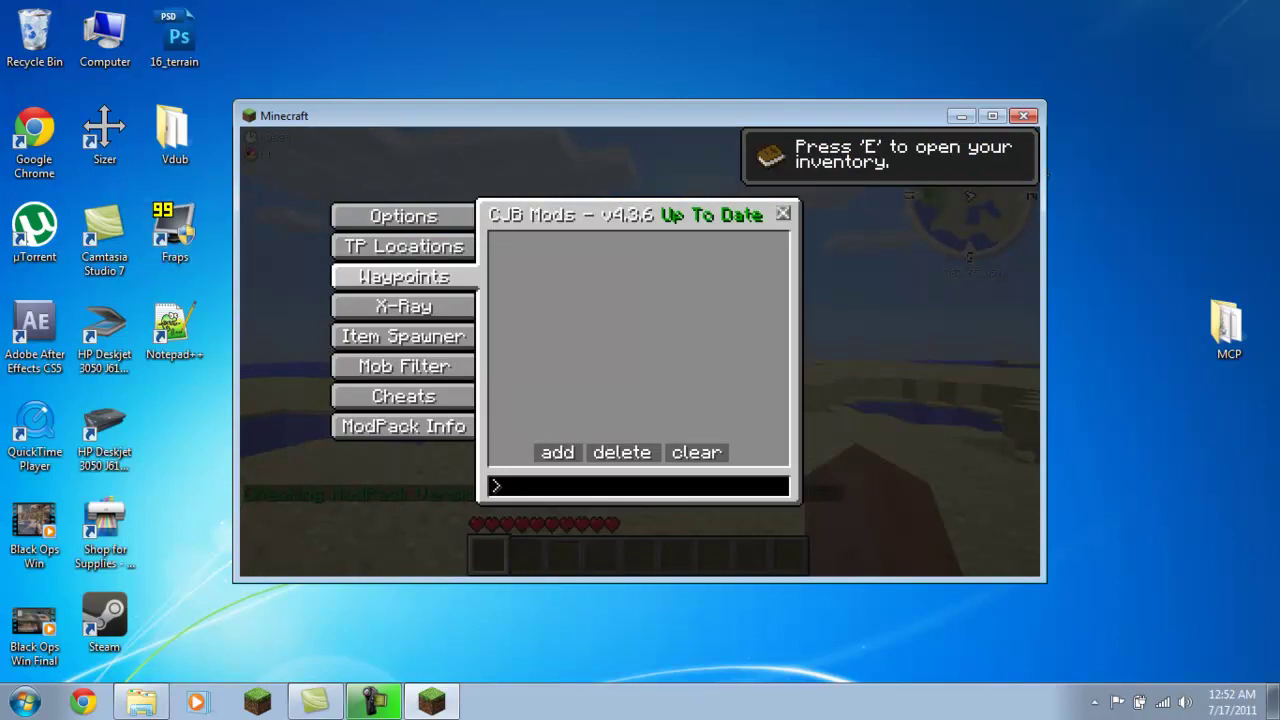
{"action": "left_click", "coordinate": [403, 216]}
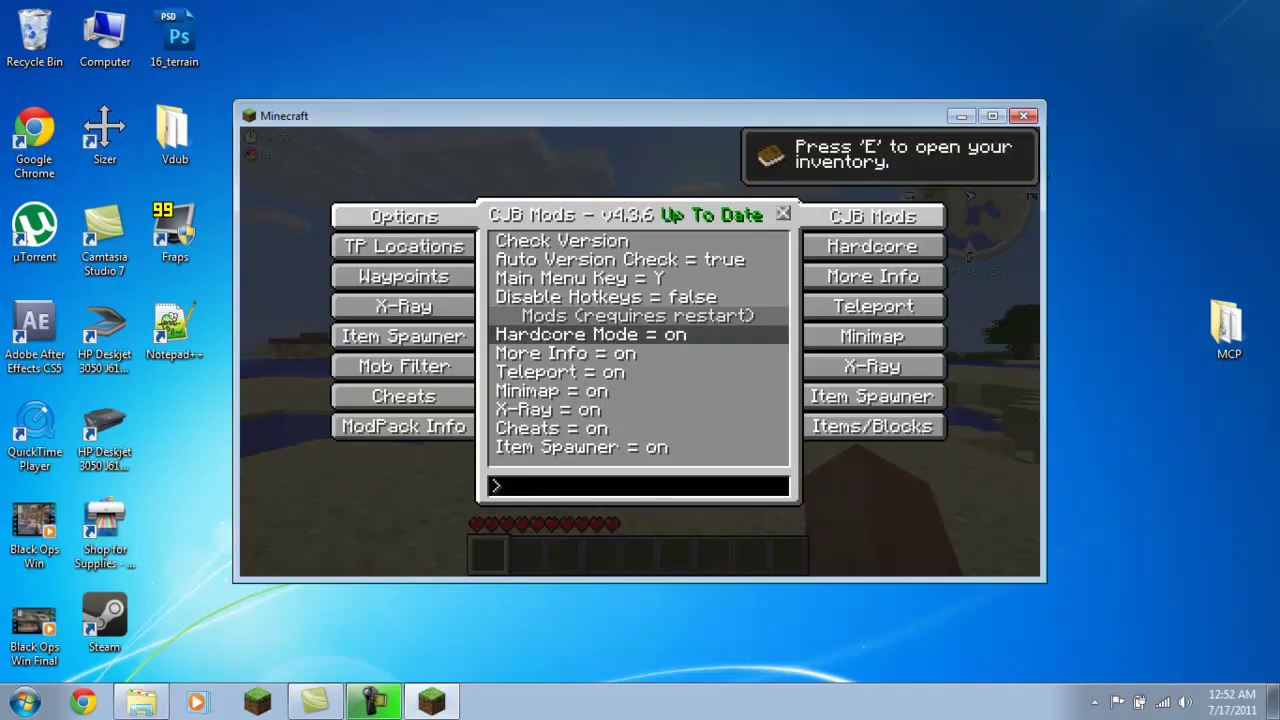
{"action": "left_click", "coordinate": [590, 334]}
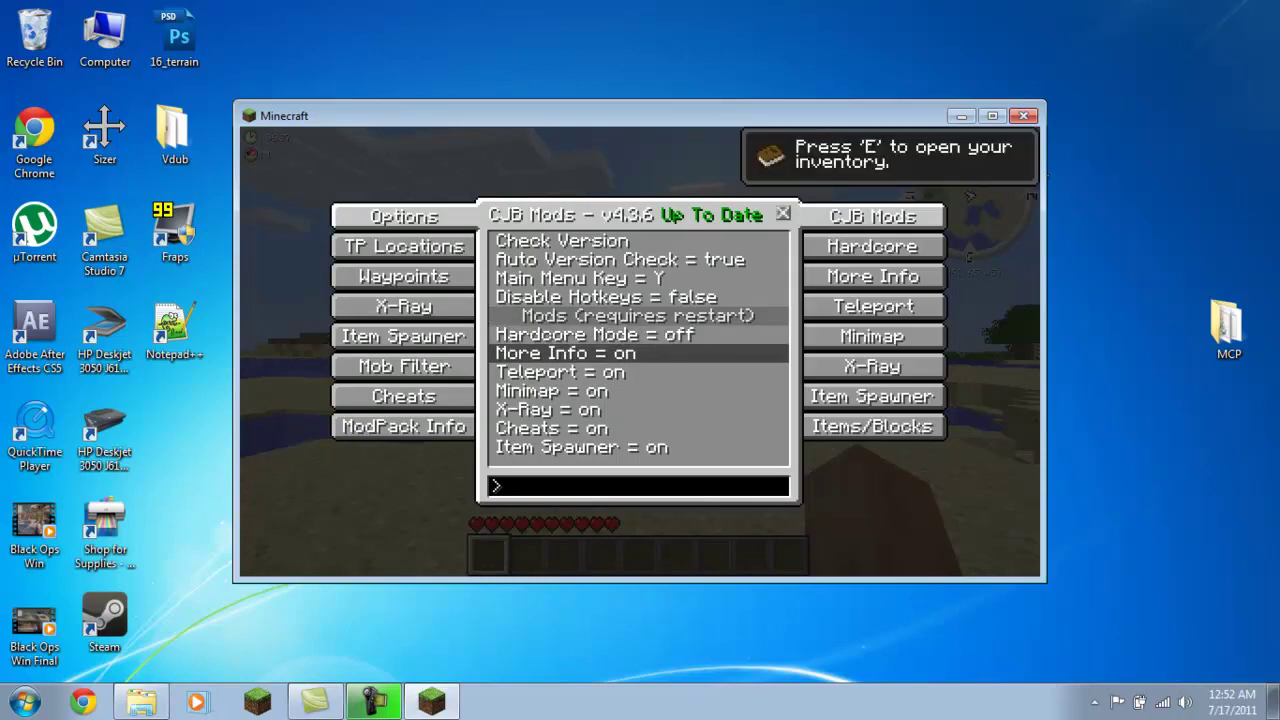
{"action": "key", "text": "y"}
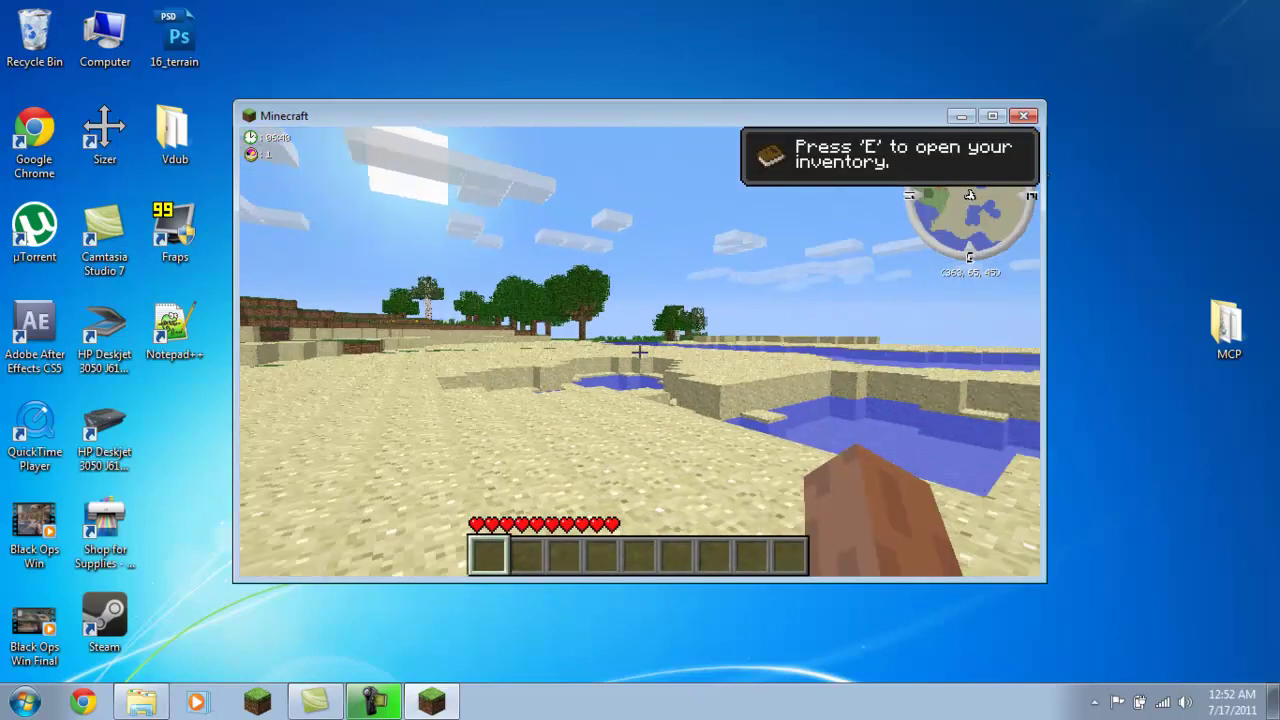